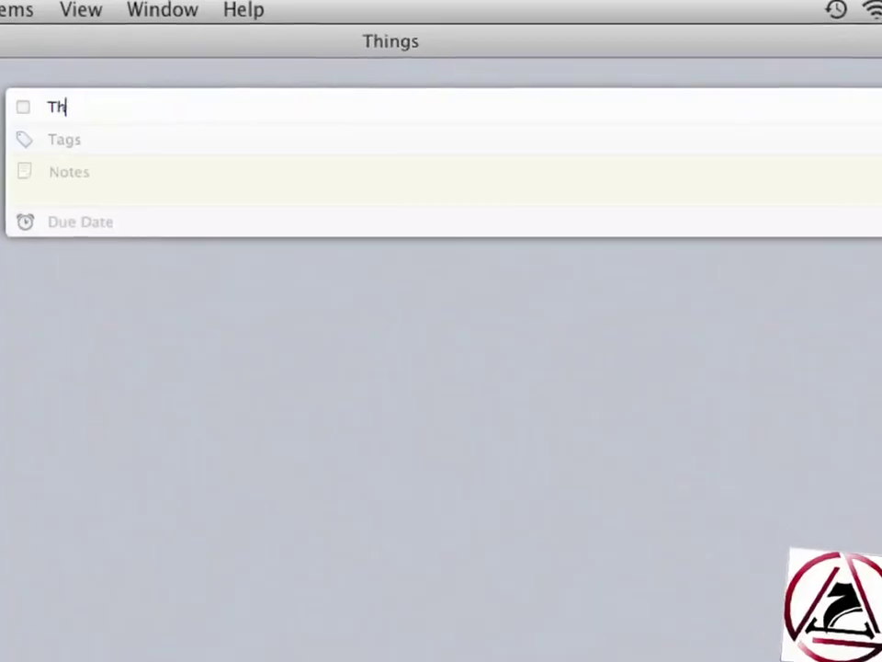
In Things, add a 'Publish Things Review' to-do tagged review and macosxscree.
text(ings Review publishen)
key(super+a)
text(Publish Things Review)
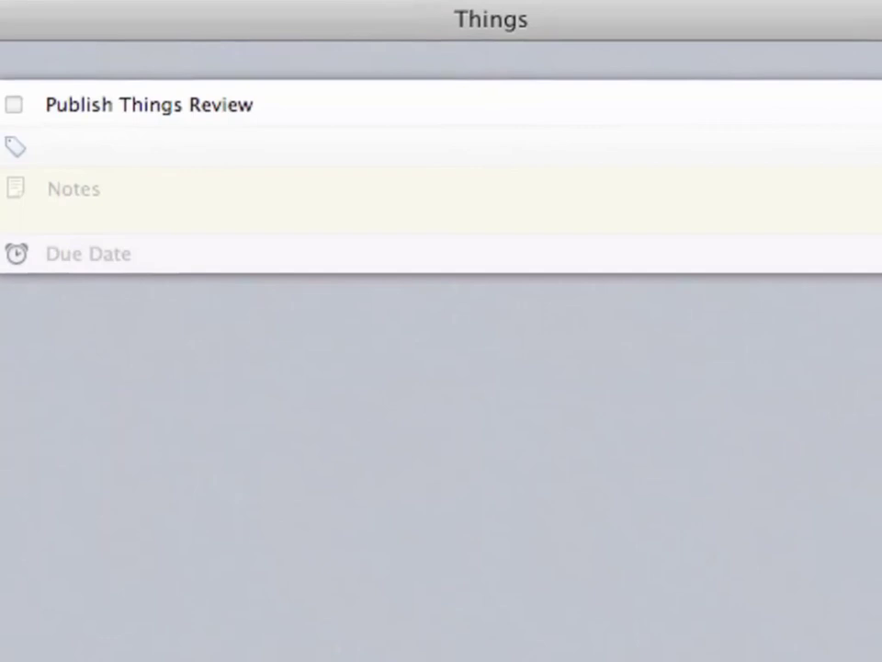
key(Tab)
text(review,macosxscree)
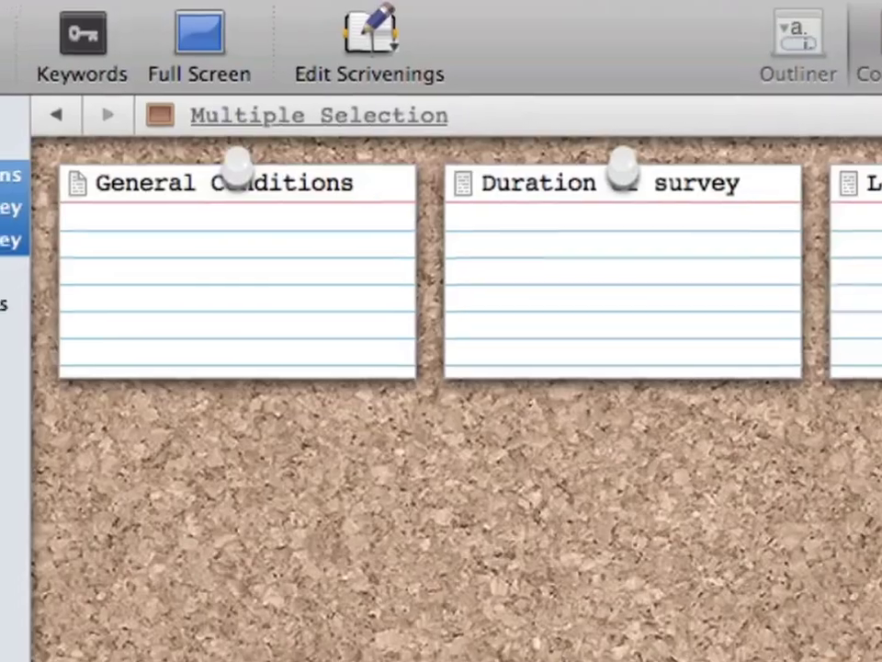
Group the chosen Scrivener binder documents into a new folder, then enter the Facebook password in Socialite.
right_click(24, 159)
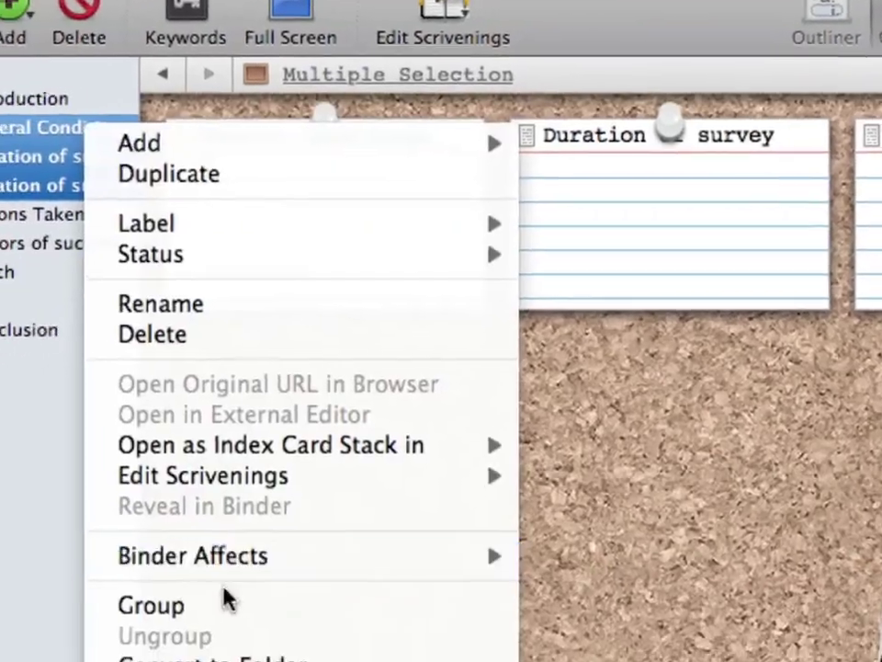
click(227, 599)
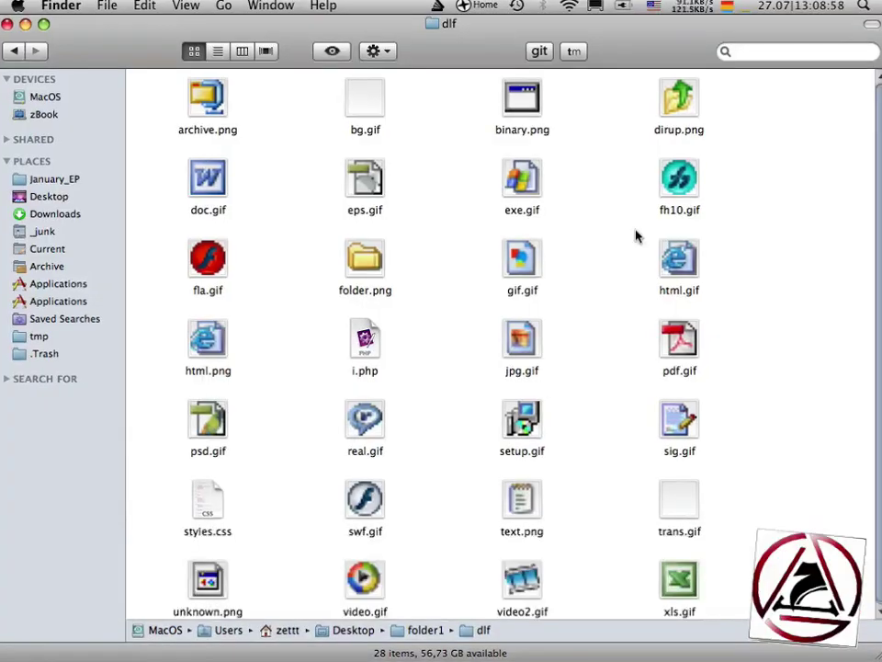
key(ctrl+alt+Left)
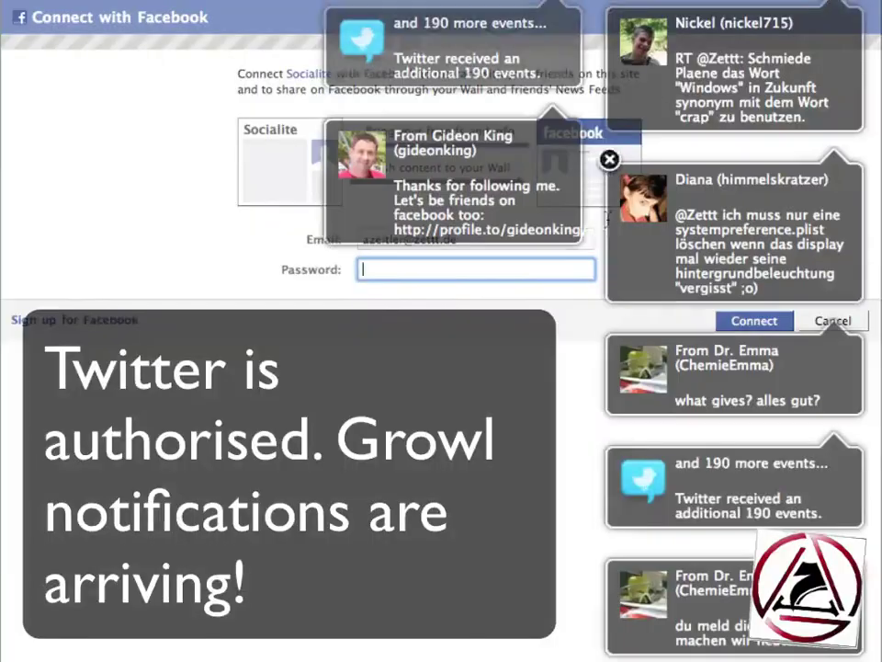
text(••••)
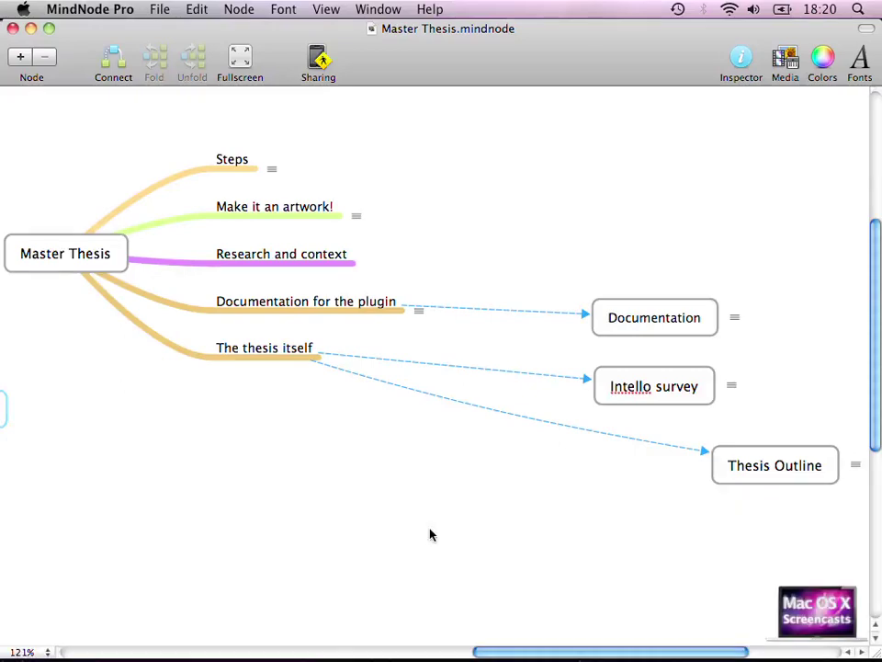
Select the Documentation and Intello survey nodes, then unfold Thesis Outline to show its branches.
click(658, 328)
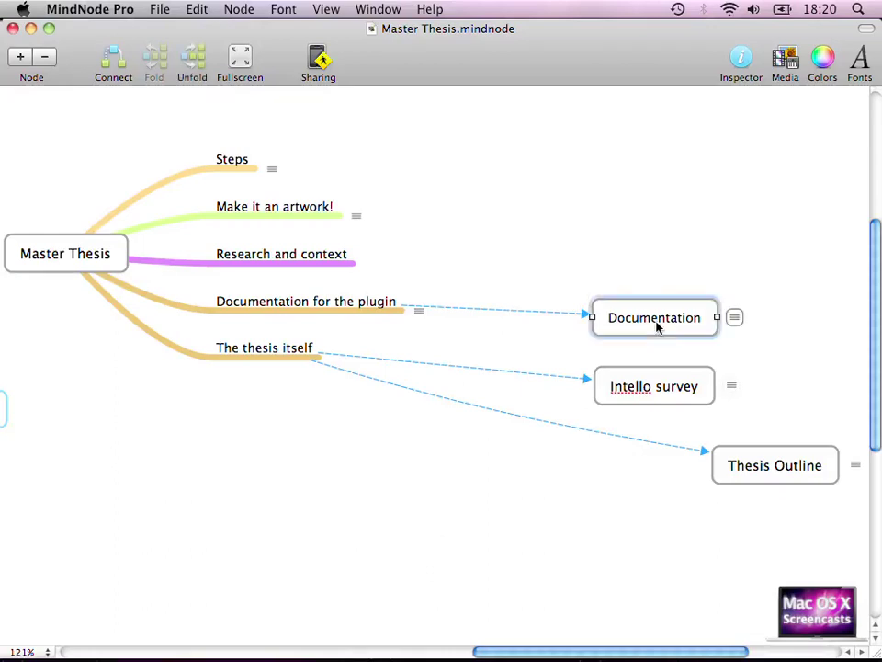
click(666, 384)
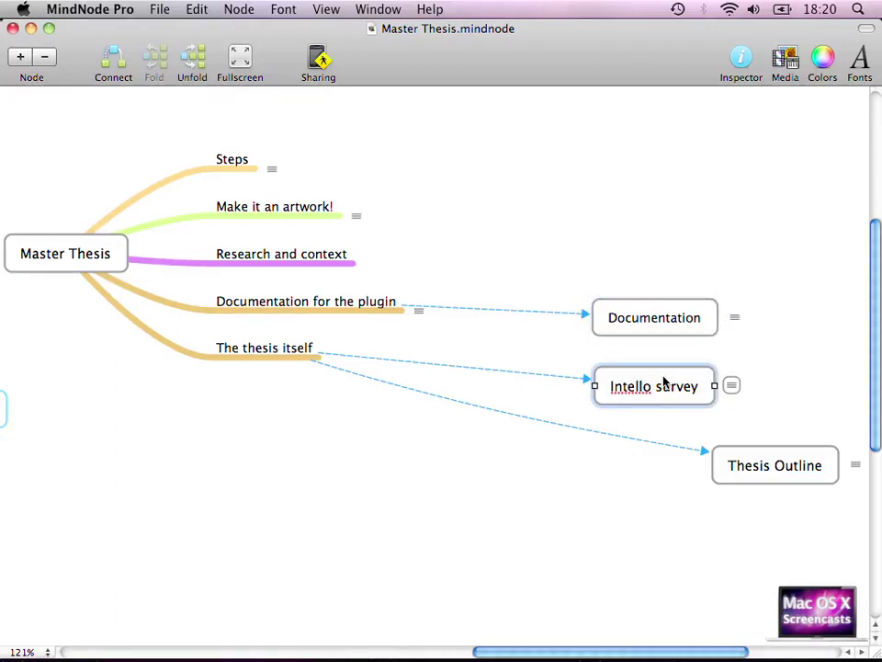
scroll(529, 550, right, 10)
scroll(528, 551, down, 3)
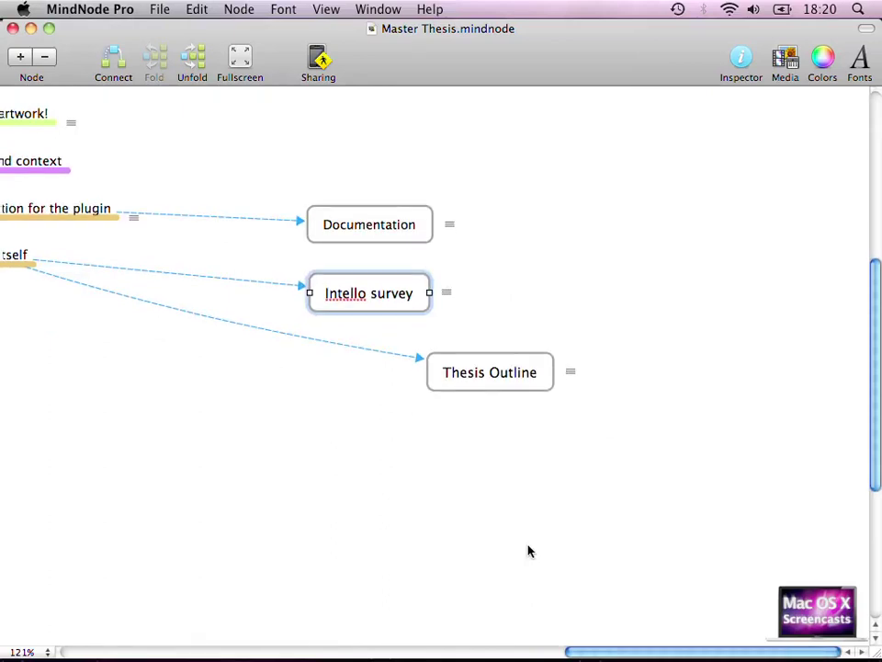
click(569, 375)
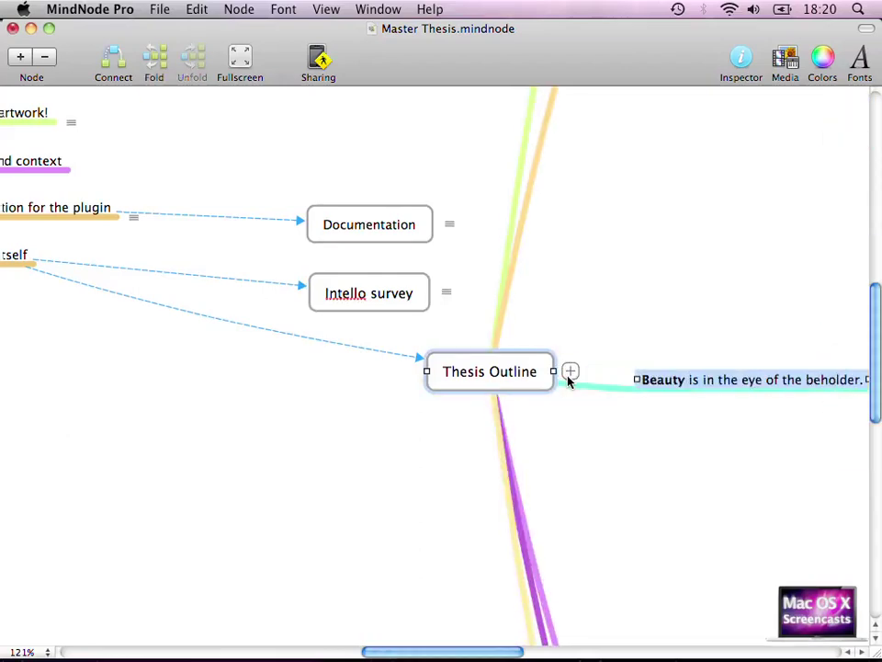
scroll(691, 310, up, 10)
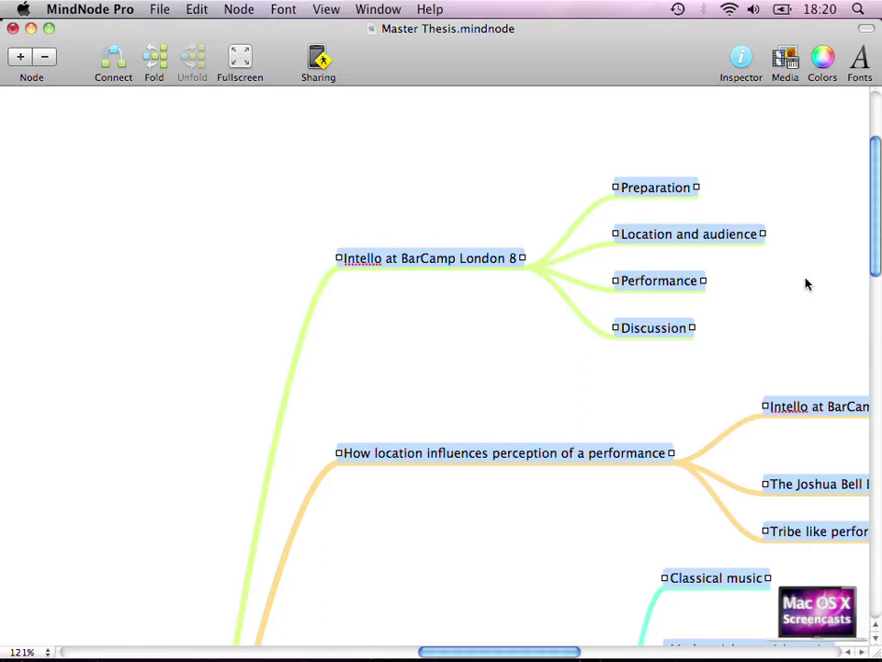
click(492, 217)
drag(493, 217, 396, 337)
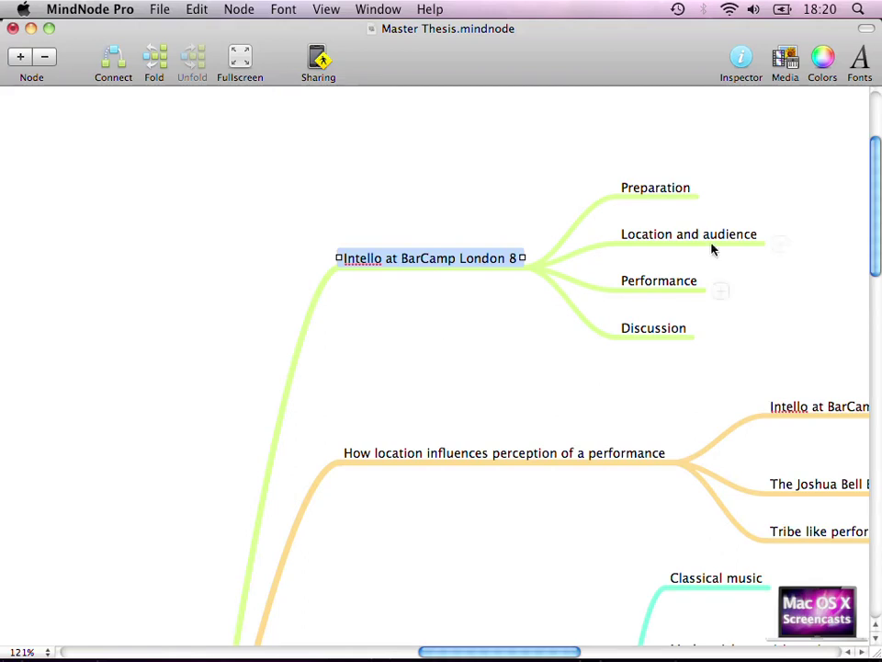
drag(814, 172, 629, 358)
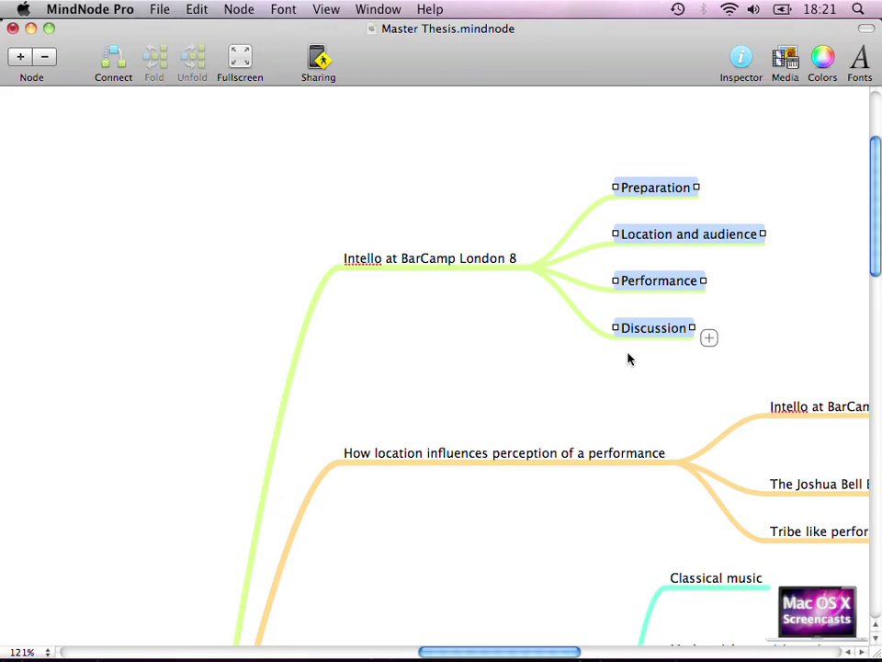
click(542, 386)
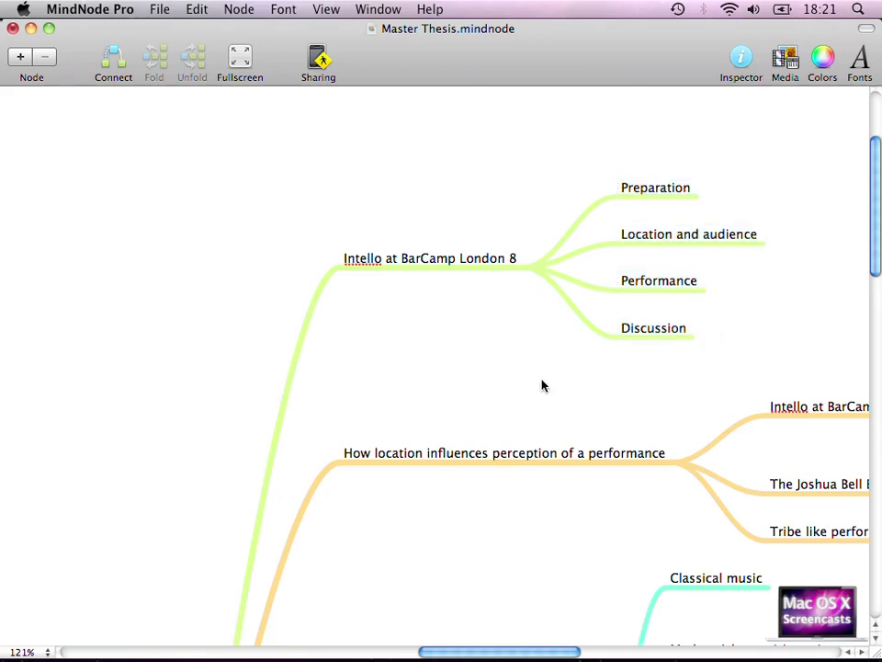
scroll(542, 386, down, 10)
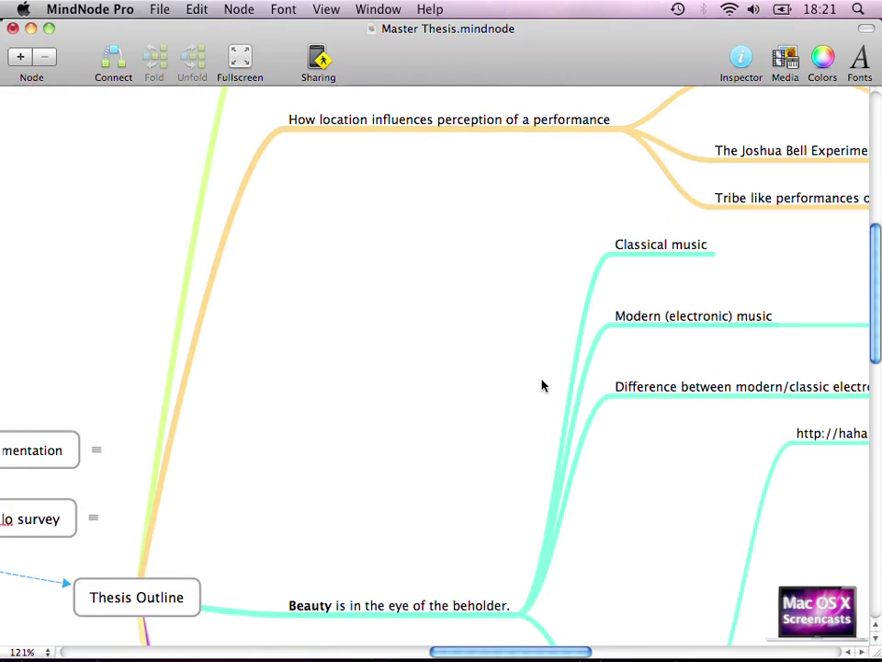
scroll(542, 386, right, 8)
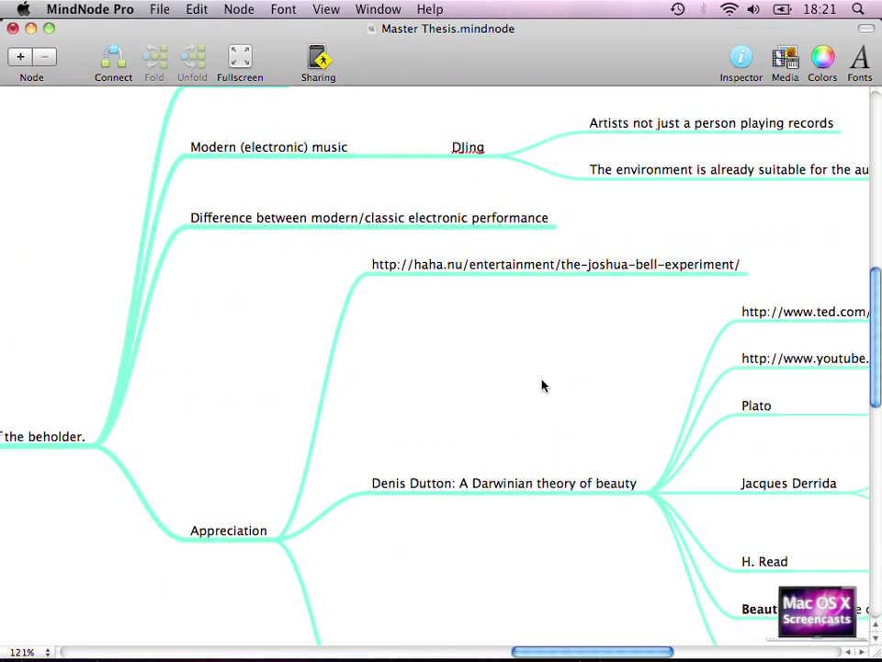
mouse_move(522, 289)
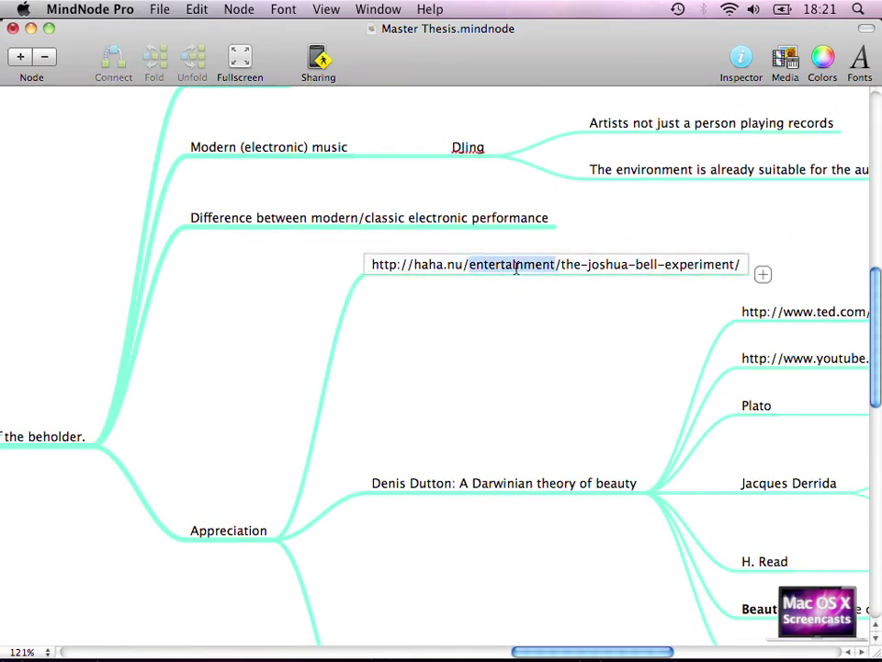
triple_click(518, 267)
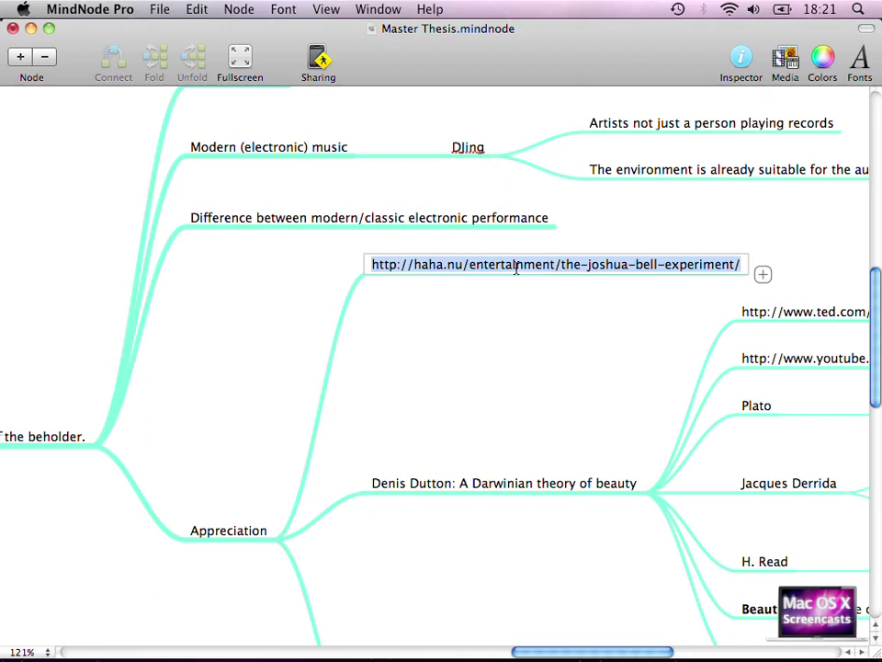
click(490, 357)
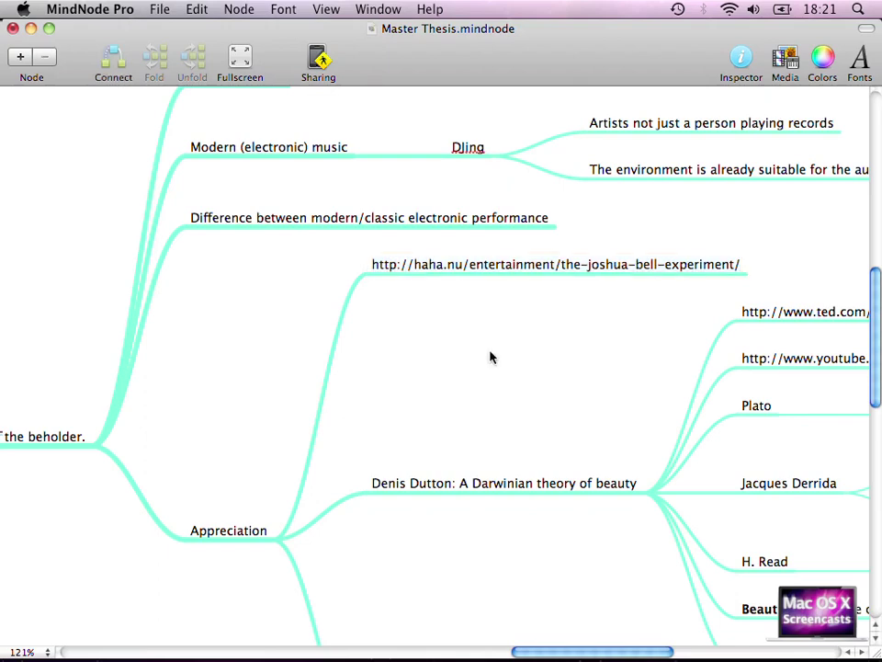
scroll(491, 358, down, 10)
scroll(491, 358, right, 5)
scroll(491, 357, up, 4)
scroll(491, 357, right, 2)
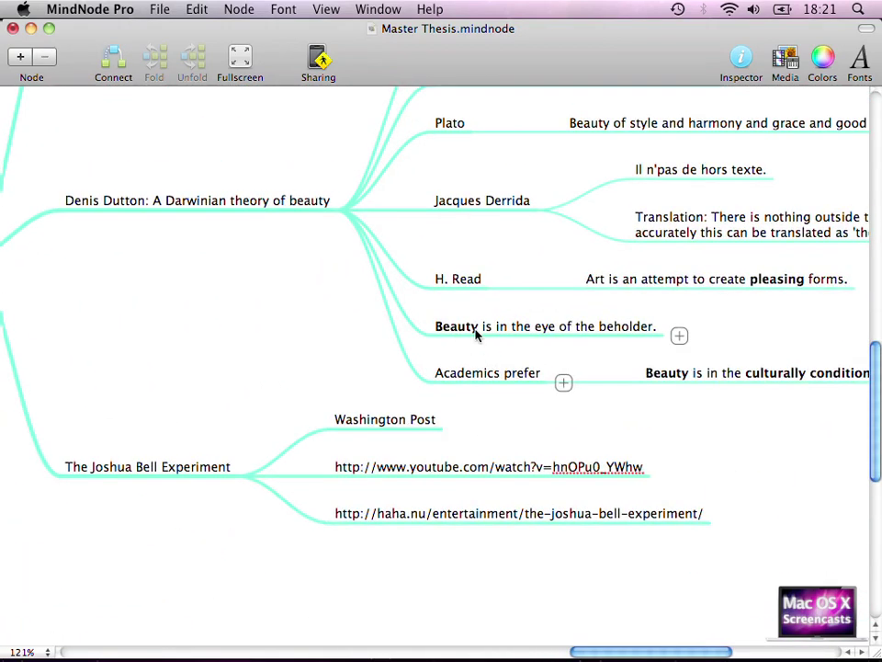
click(475, 329)
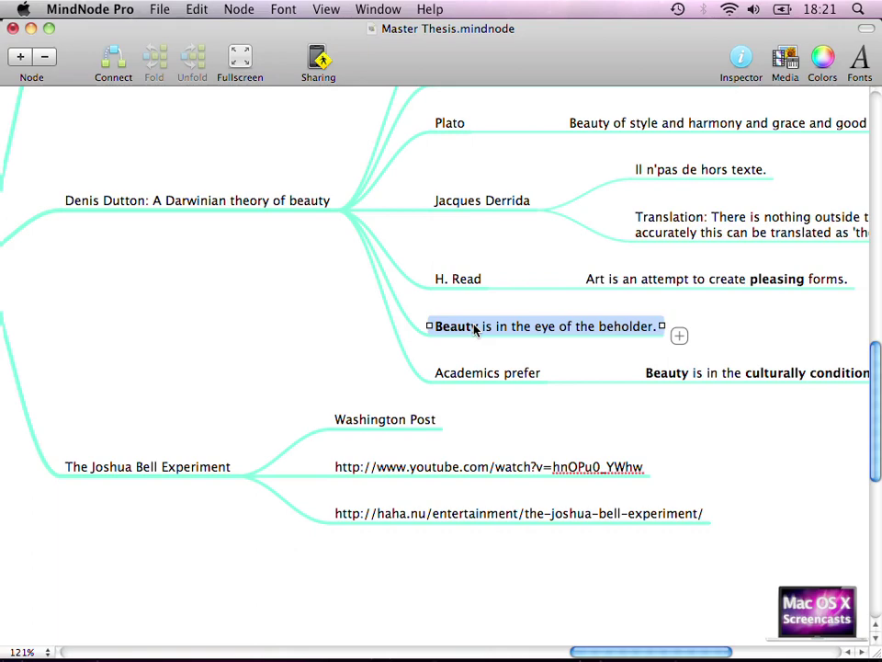
scroll(476, 329, left, 10)
scroll(475, 329, up, 2)
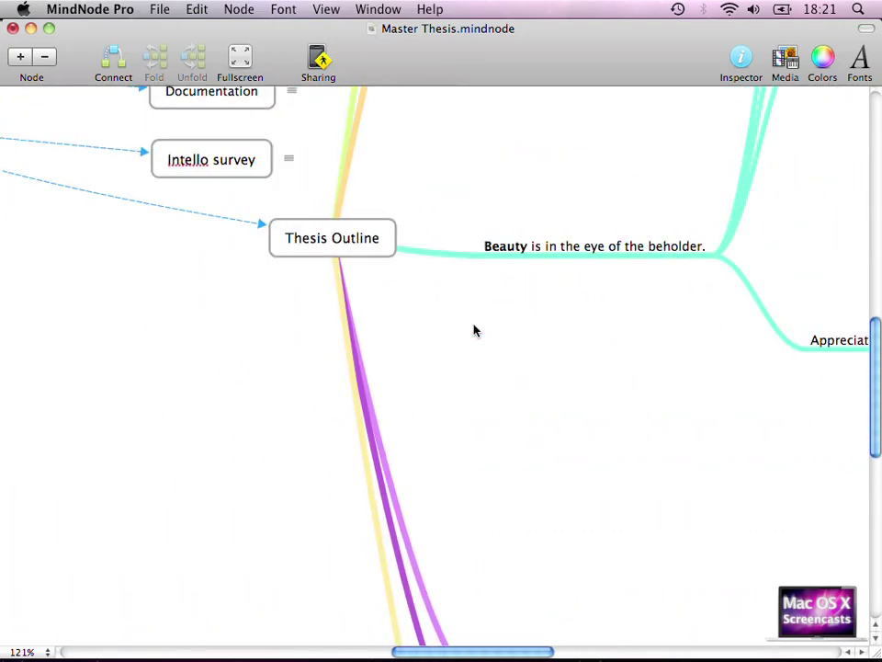
Select the Thesis Outline node with its branches and copy it with Edit > Copy.
click(233, 296)
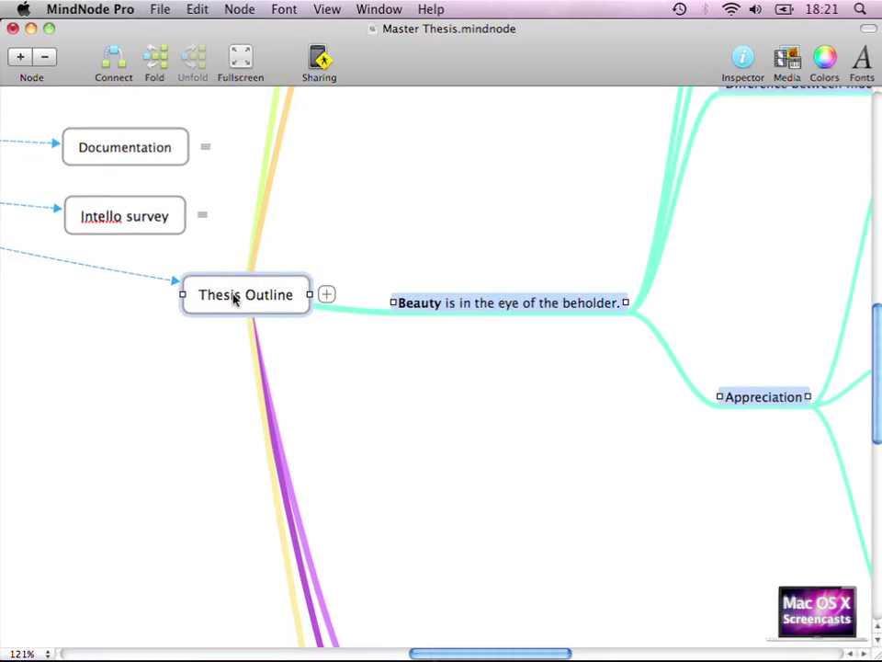
click(197, 9)
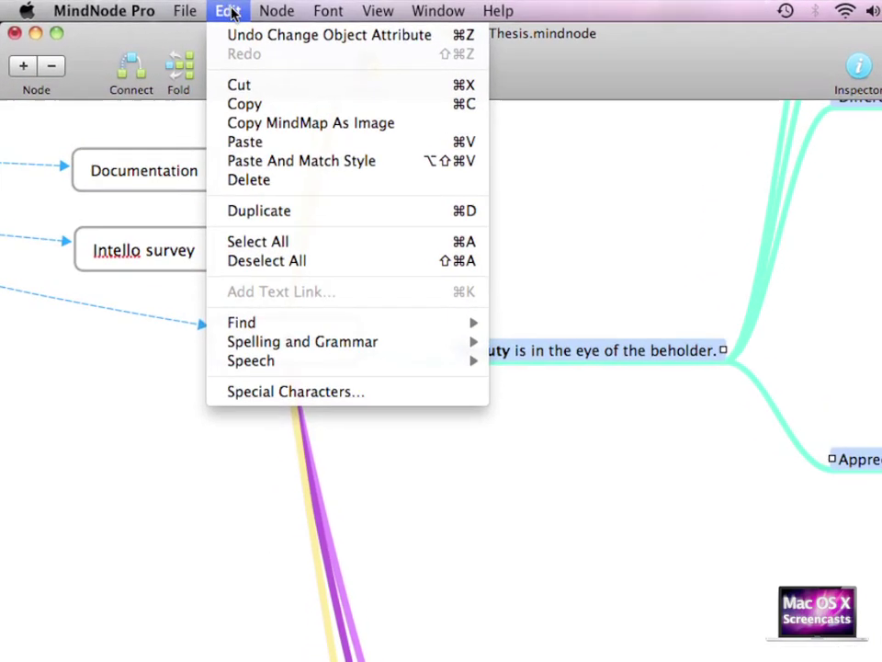
click(241, 103)
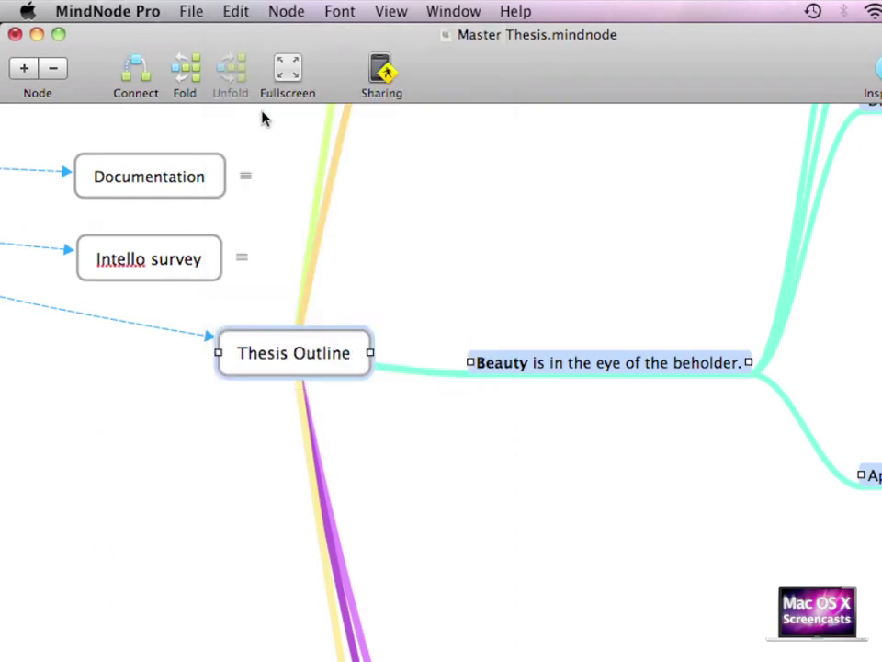
click(194, 13)
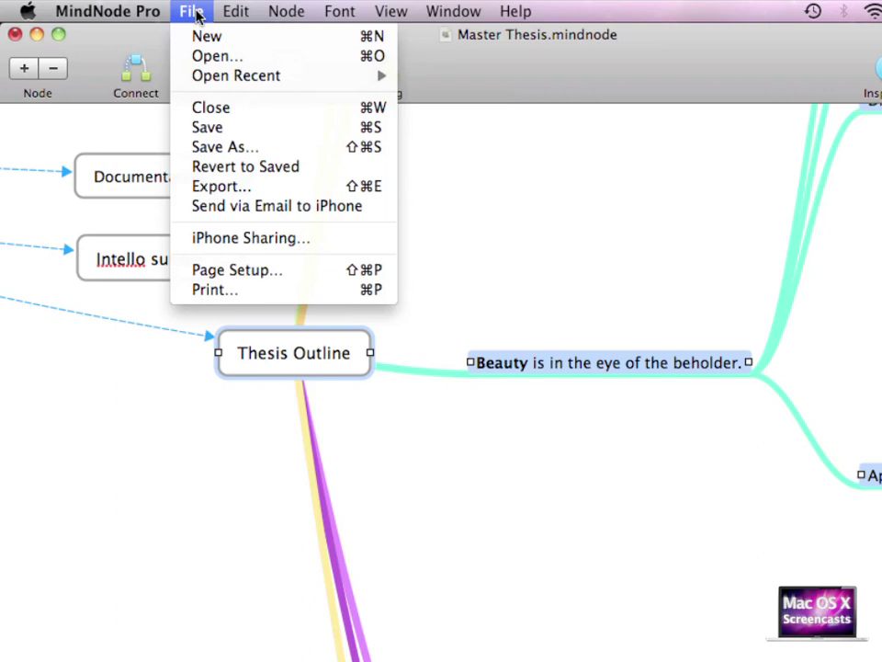
Create a new mind map, delete its default Mind Map node, and paste the Thesis Outline branch.
click(197, 36)
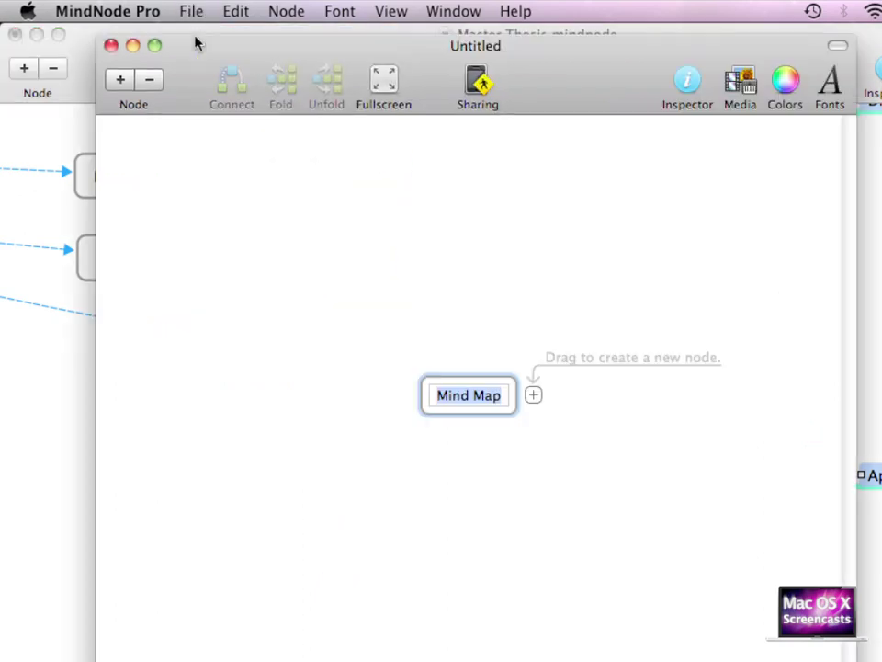
drag(335, 312, 577, 479)
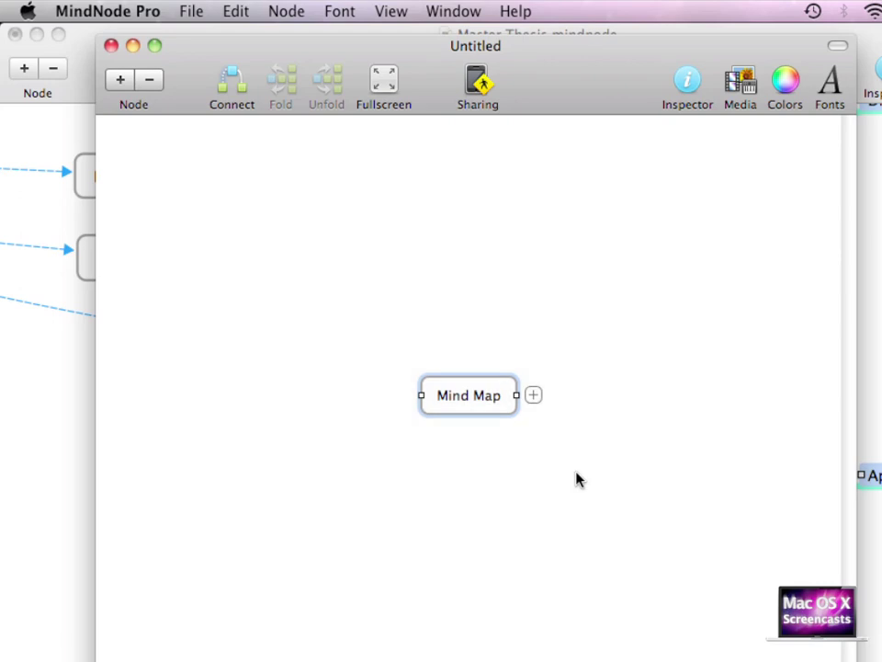
key(Delete)
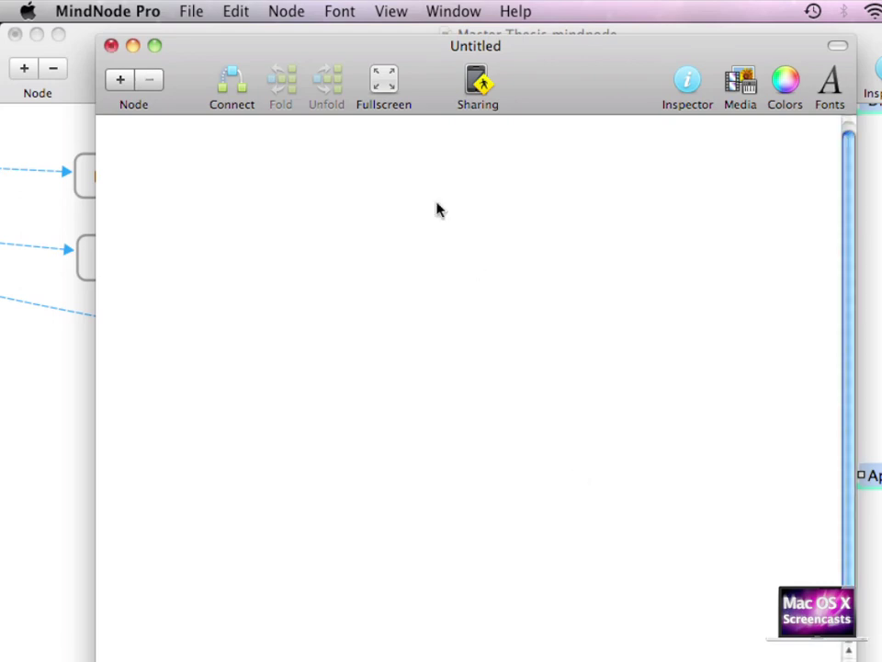
click(232, 13)
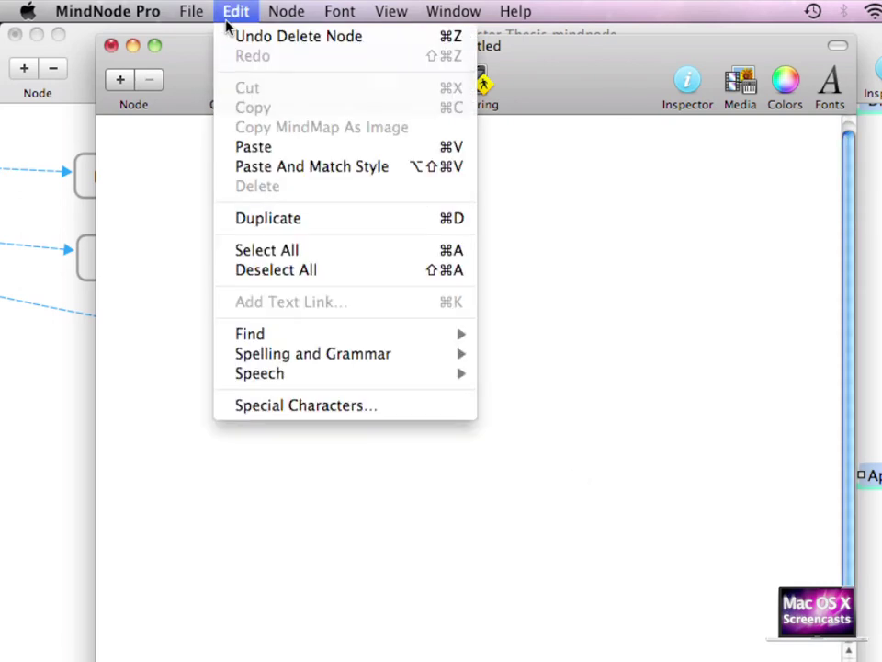
click(236, 150)
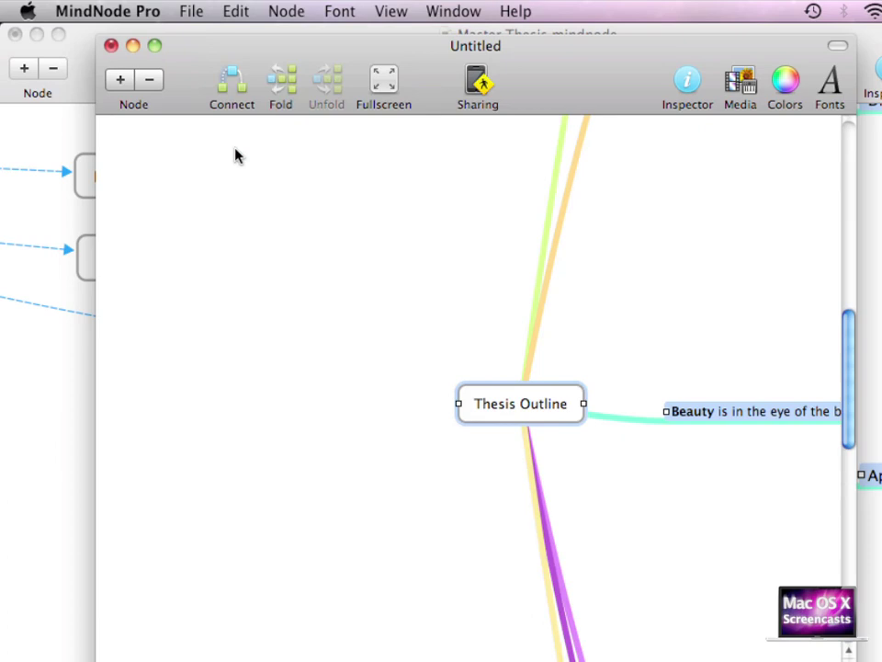
Export the mind map in OPML format to the Desktop as Thesis Outline.opml.
click(193, 12)
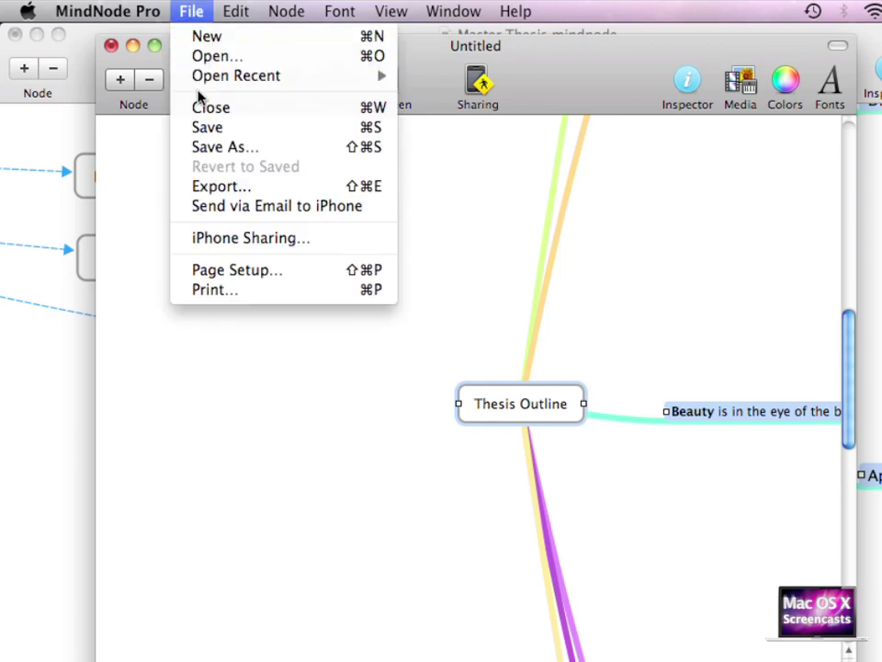
click(198, 145)
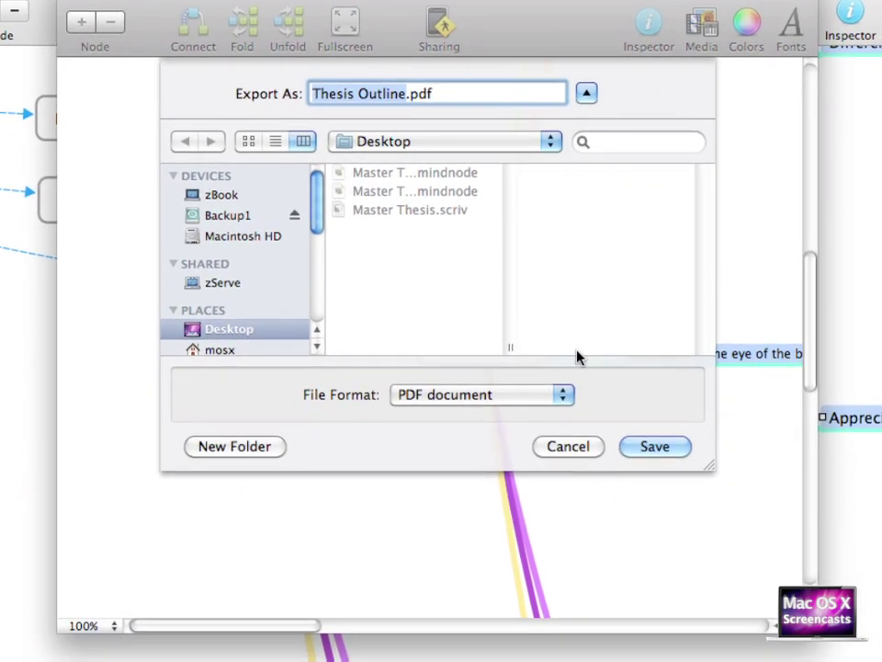
click(548, 398)
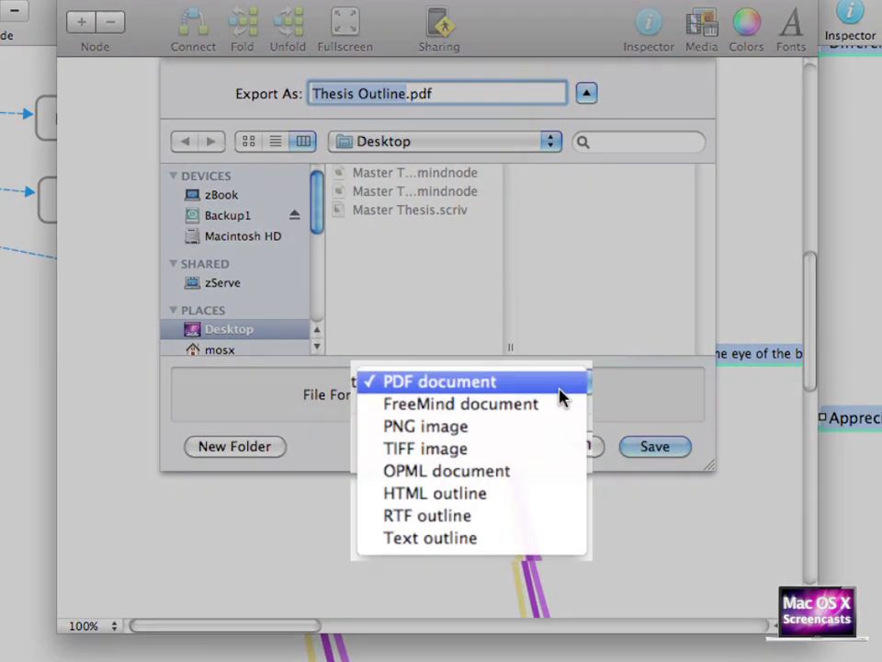
click(561, 471)
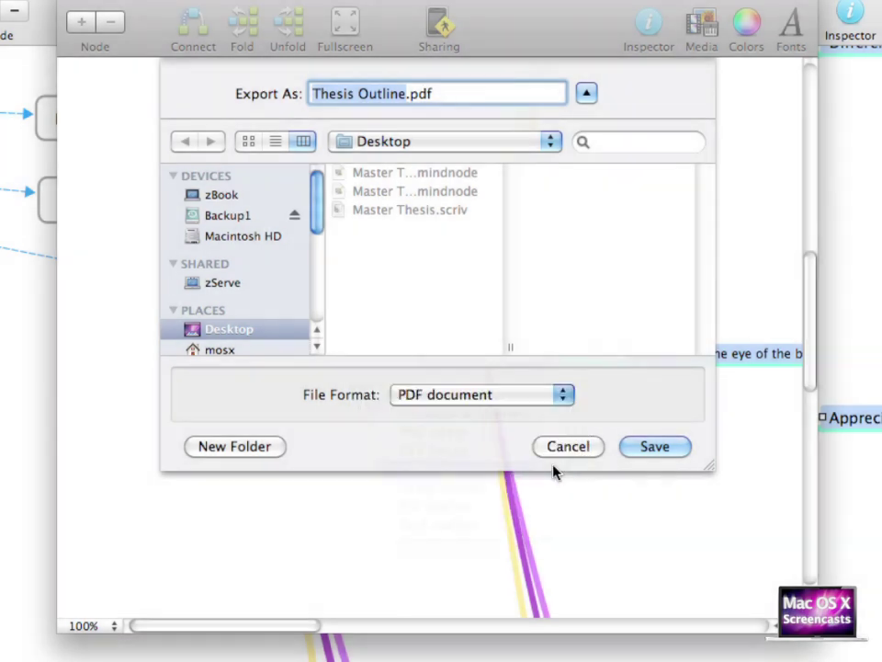
click(649, 457)
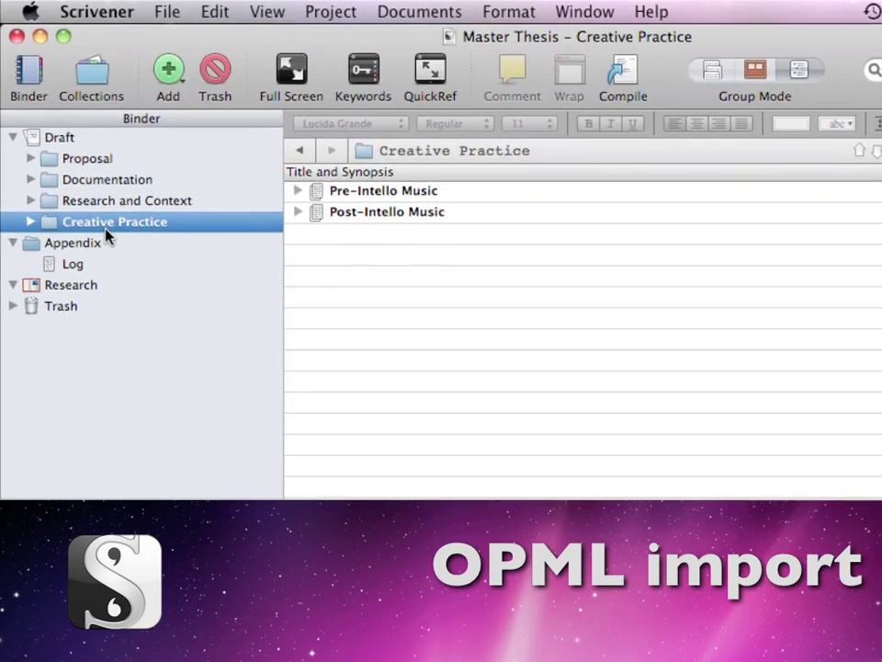
Add a new folder from the toolbar's Add menu and name it Thesis.
click(178, 80)
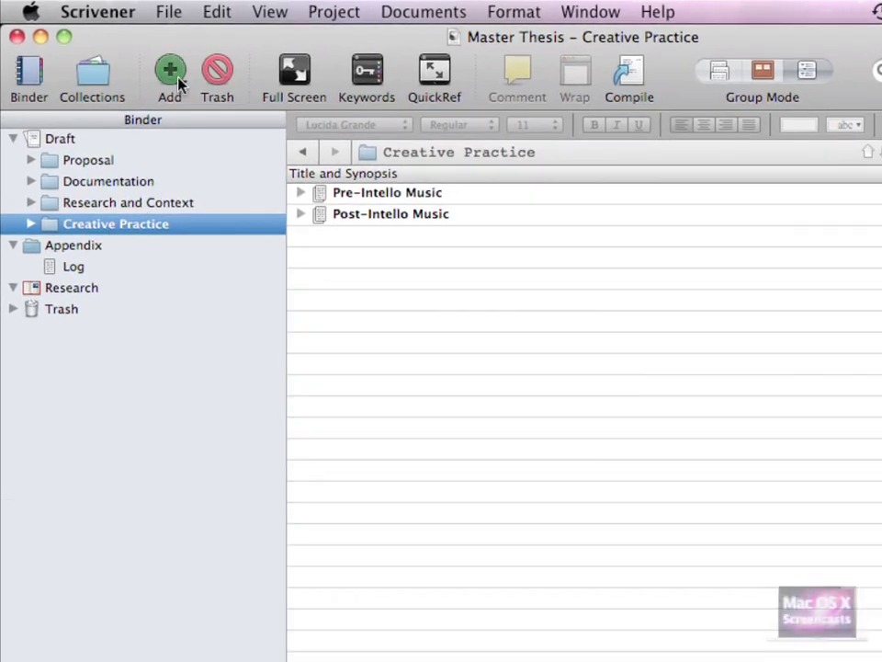
click(183, 130)
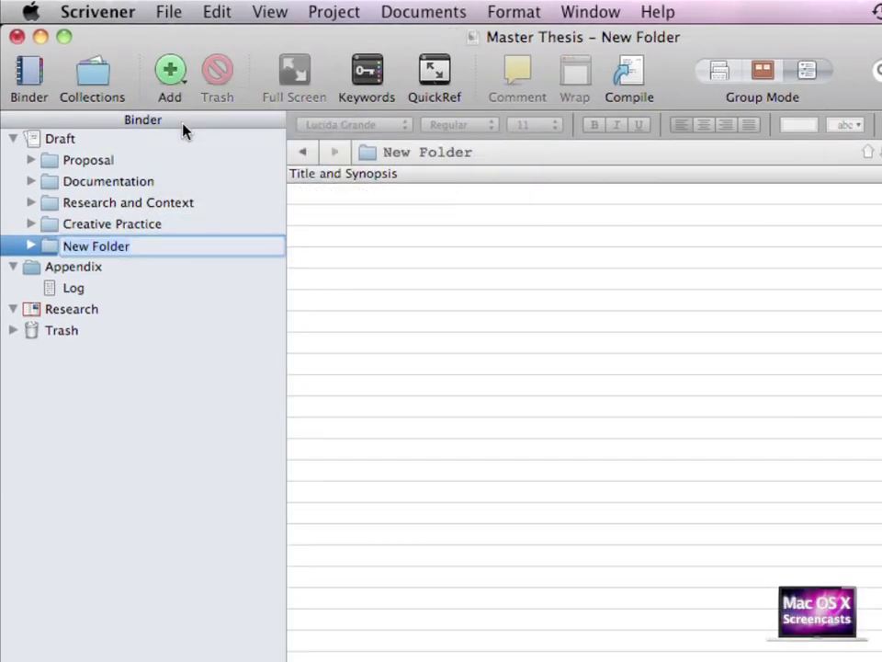
text(T)
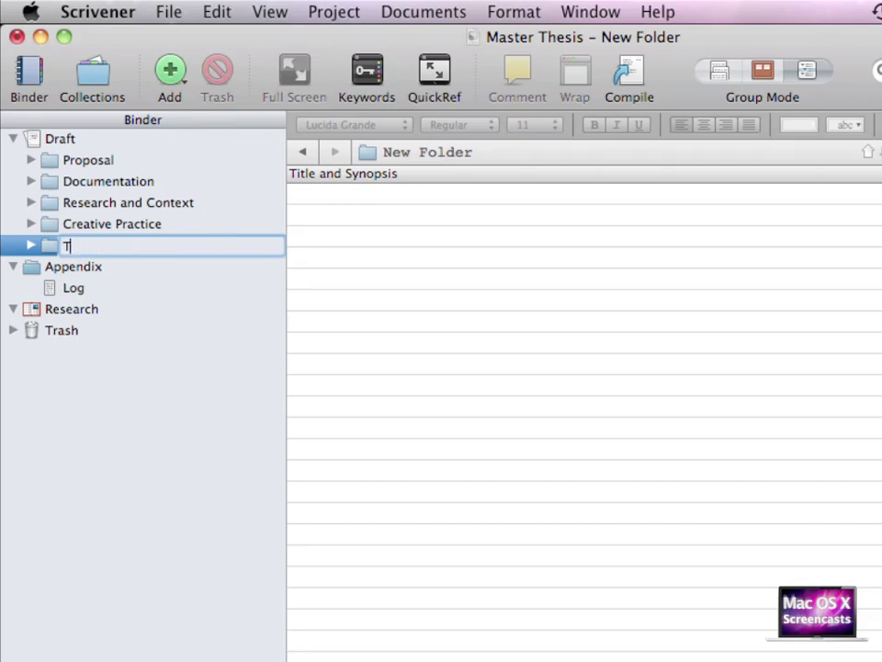
text(hesis)
key(Return)
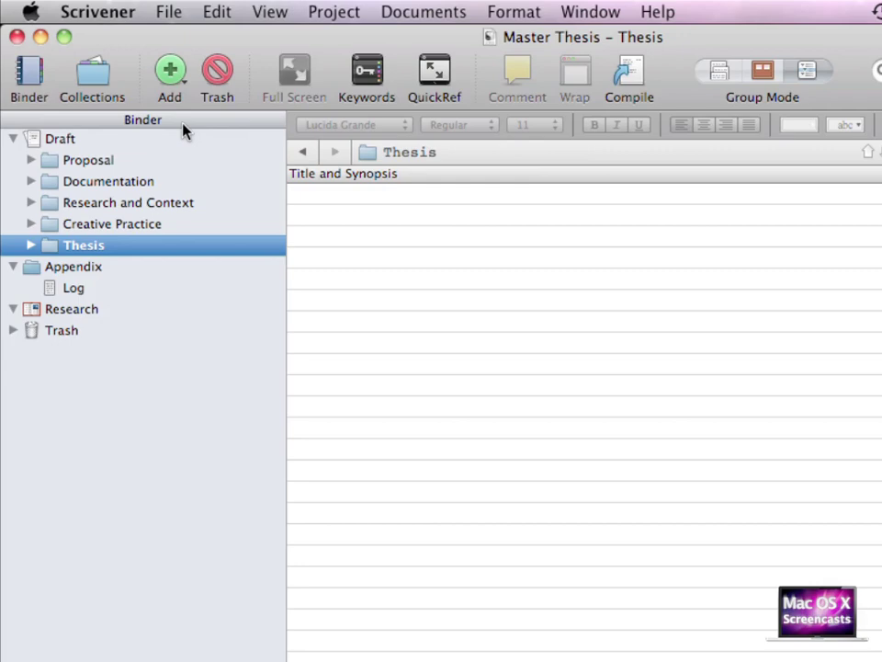
Import Thesis Outline.opml from the Desktop through File > Import > Files.
click(174, 14)
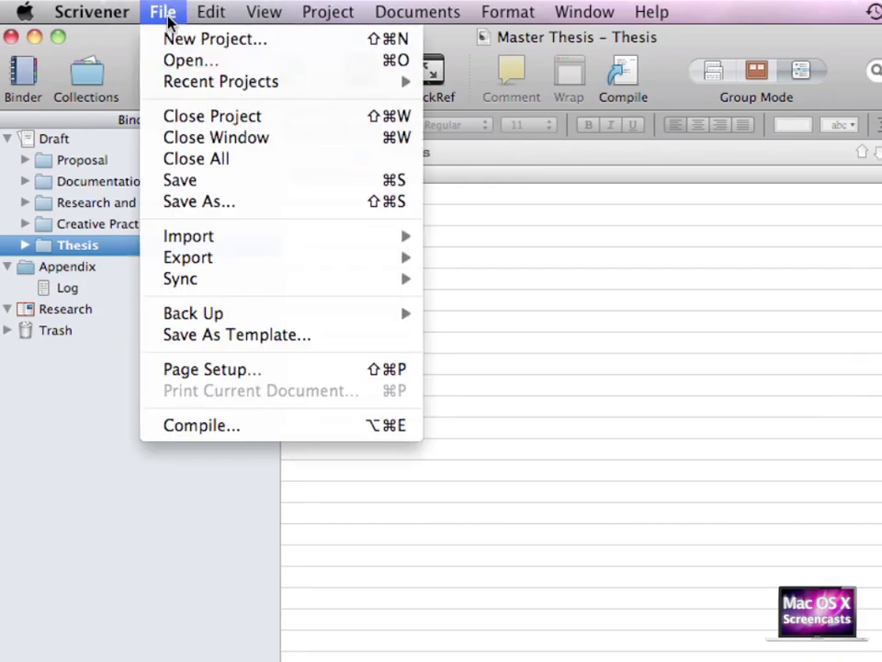
mouse_move(193, 241)
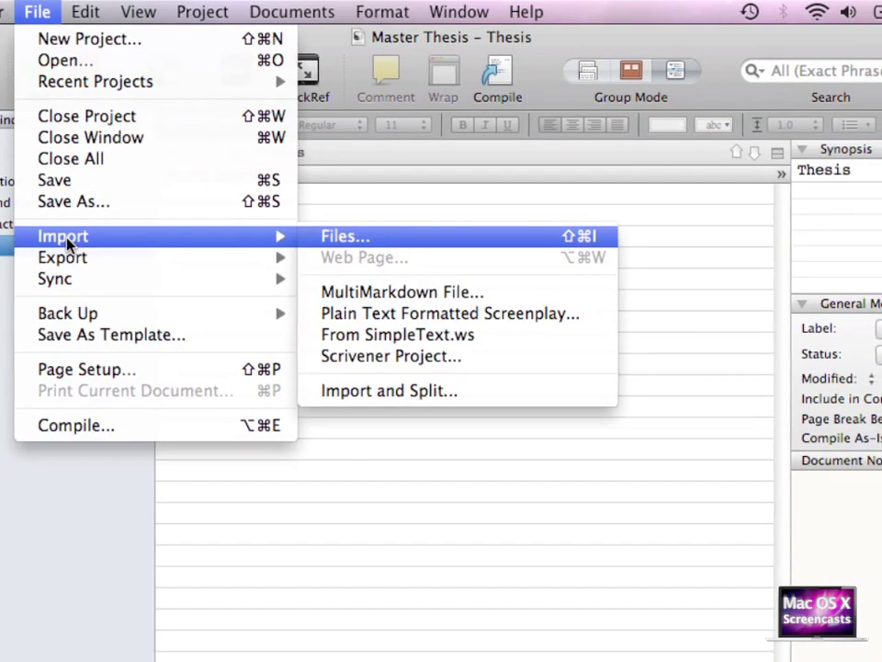
key(Return)
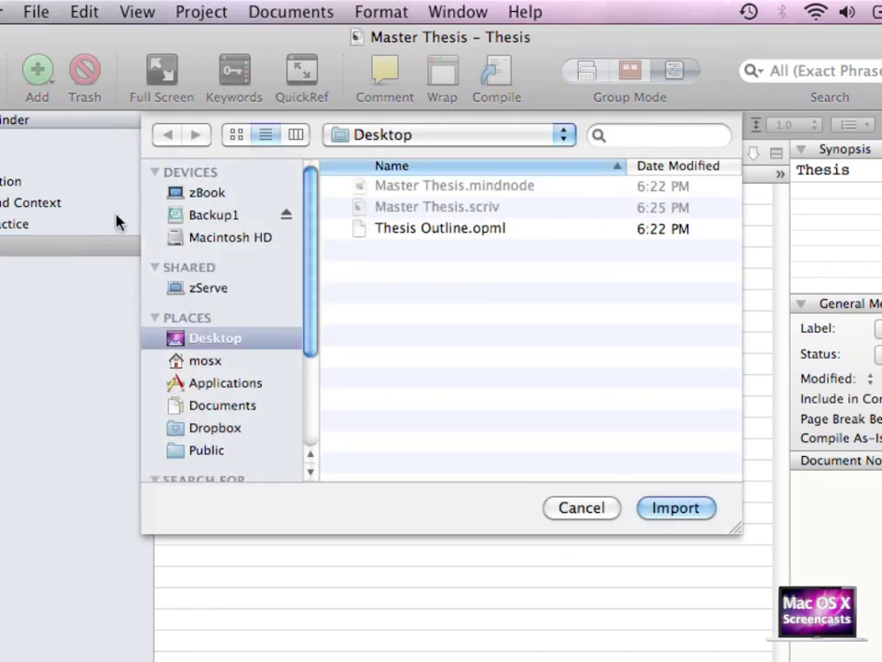
click(457, 228)
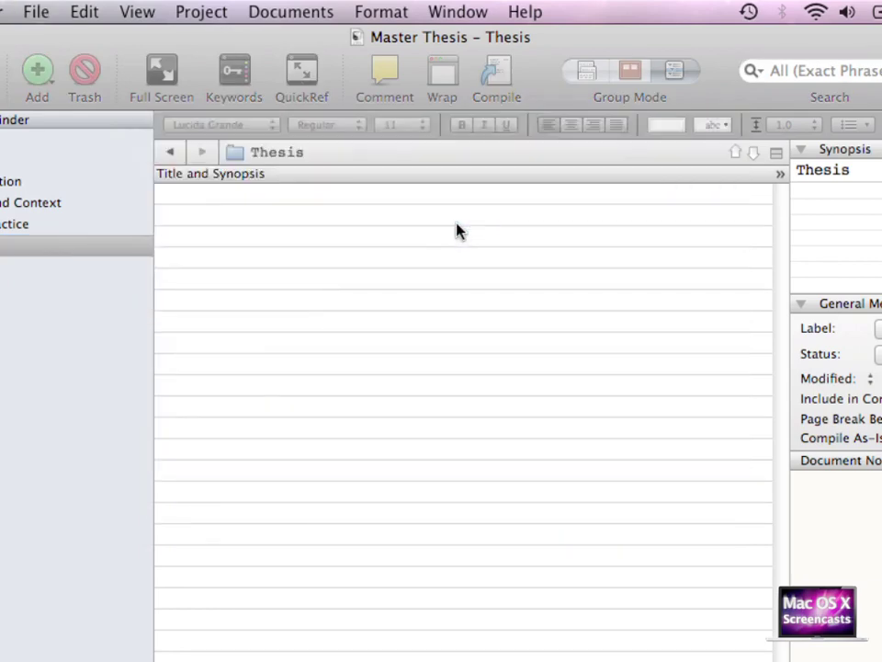
click(597, 272)
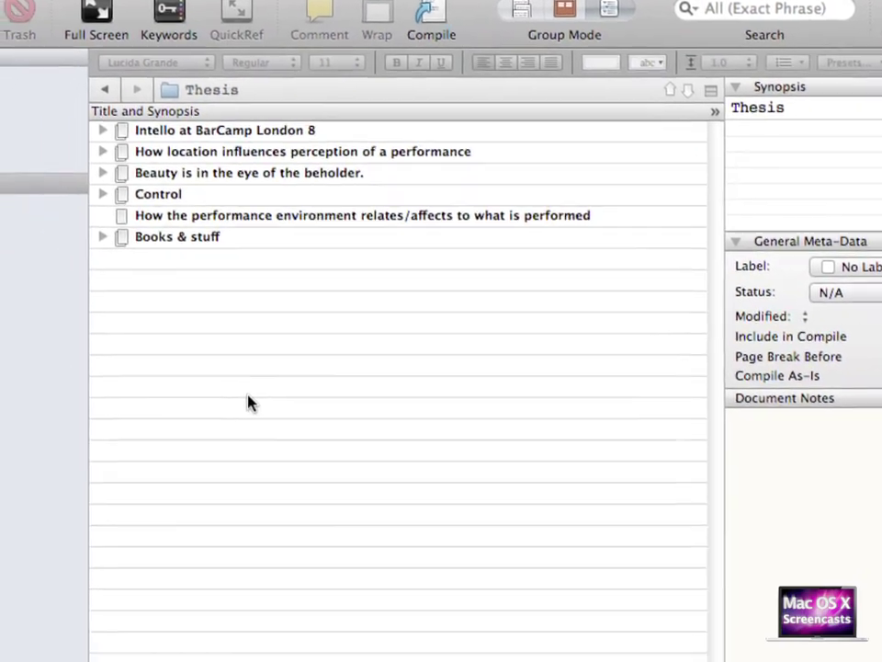
Select all outline rows and expand every nested level, then select Classical music and scroll through.
key(super+9)
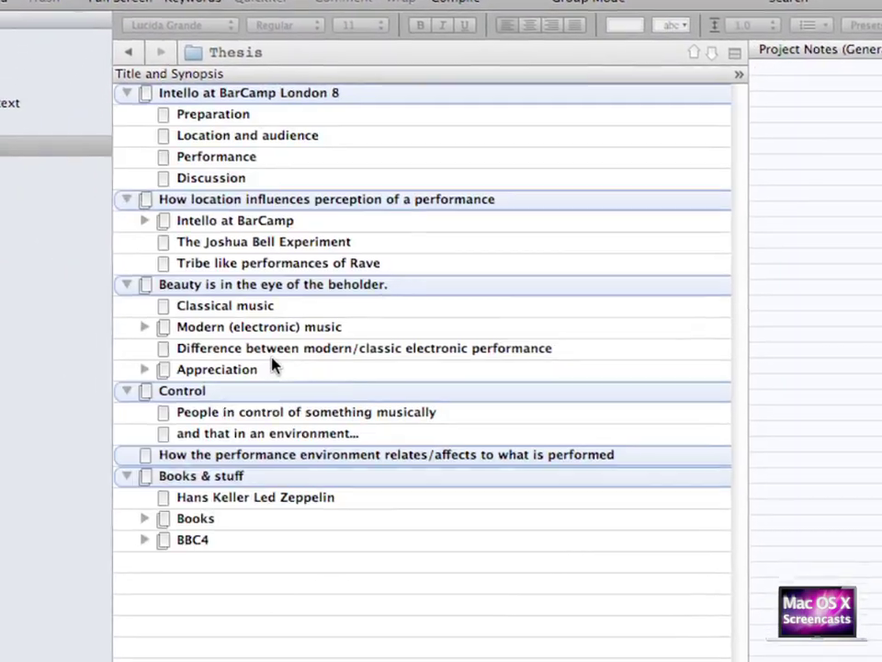
key(super+a)
key(super+9)
key(super+9)
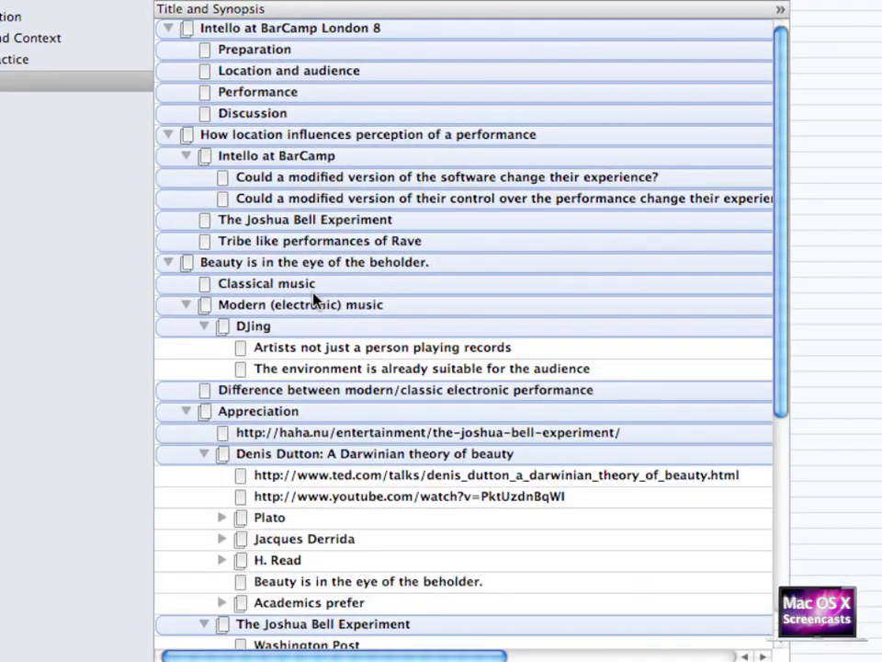
key(super+9)
click(312, 293)
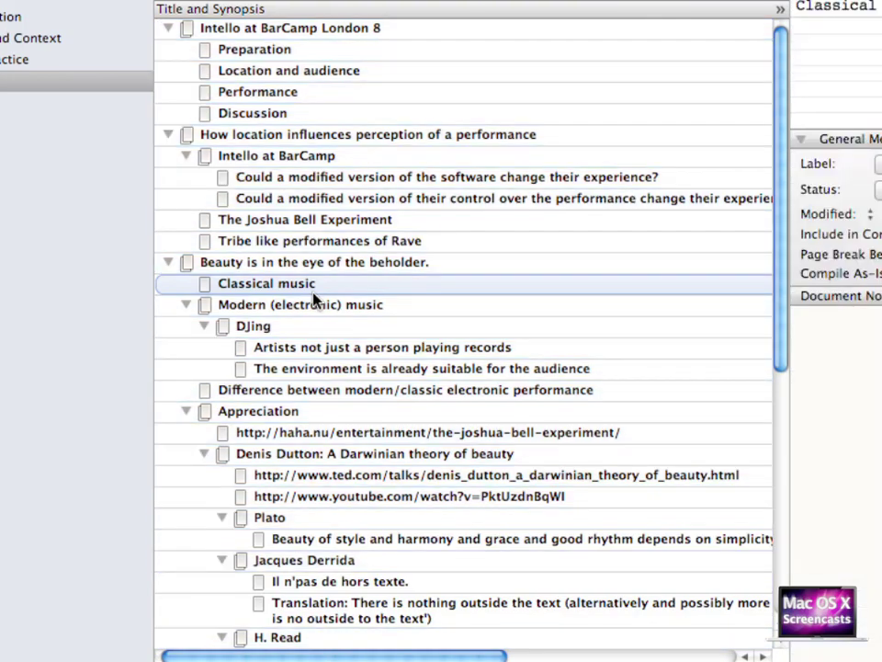
scroll(312, 294, down, 10)
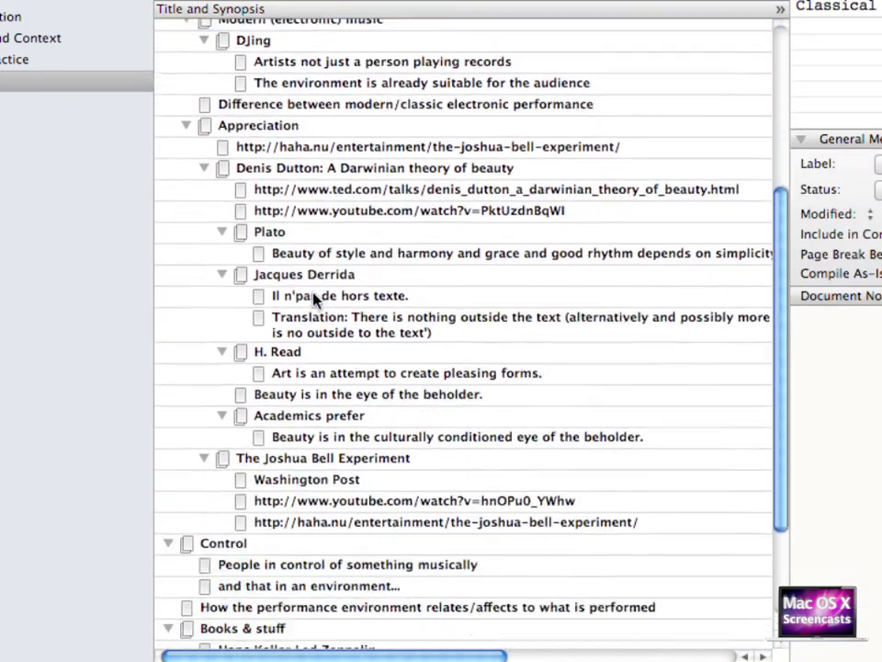
scroll(313, 296, down, 2)
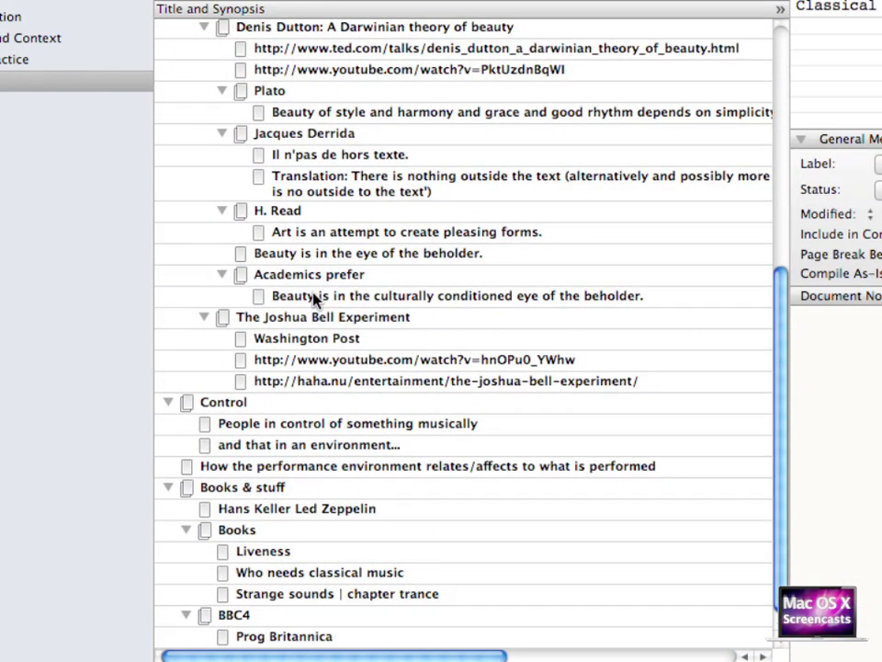
scroll(313, 296, up, 10)
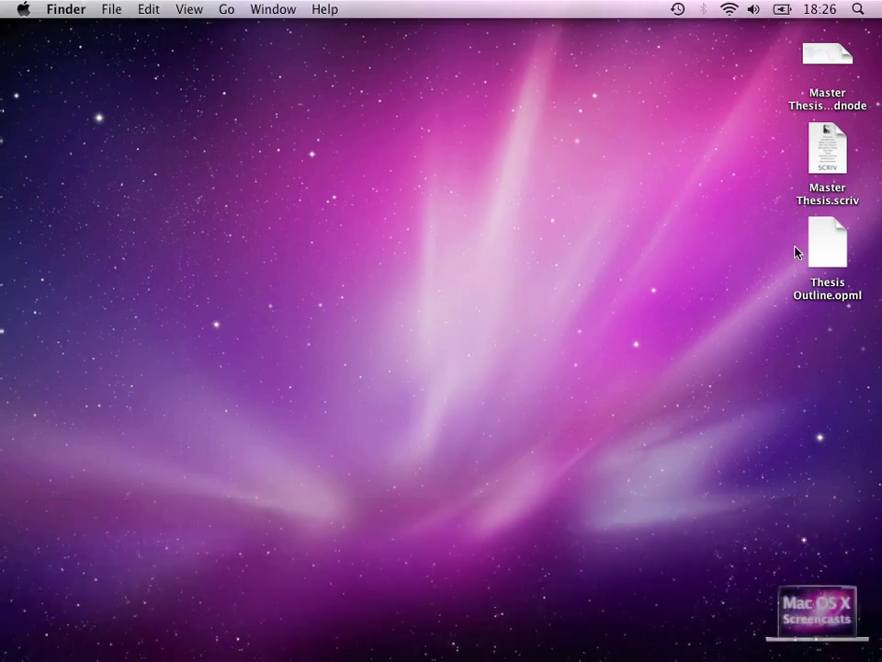
Drag Thesis Outline.opml from the Finder desktop down to the bottom of the screen to open it in OmniOutliner.
drag(824, 244, 436, 644)
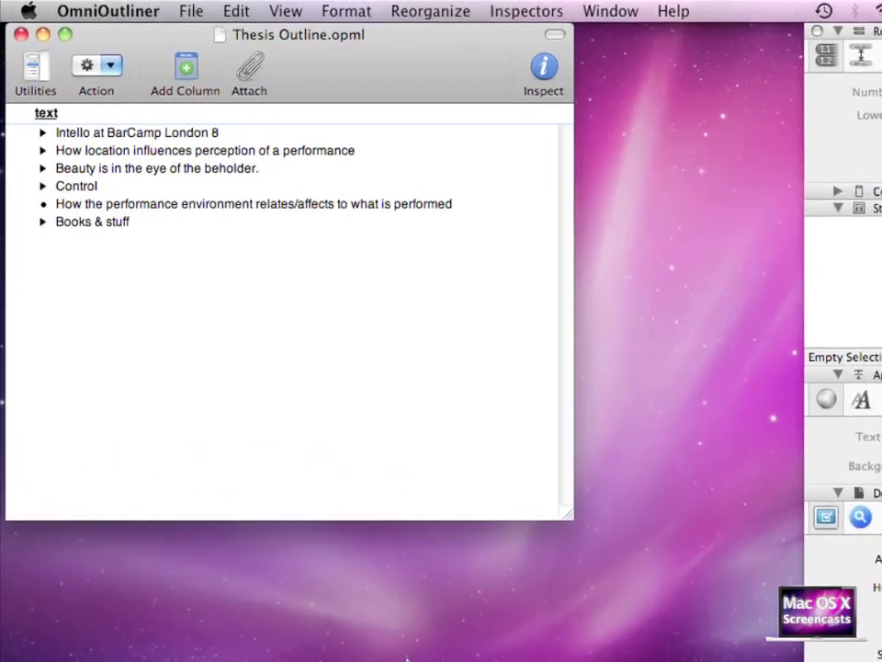
Drag Books & stuff above Control and save Thesis Outline.opml.
click(28, 226)
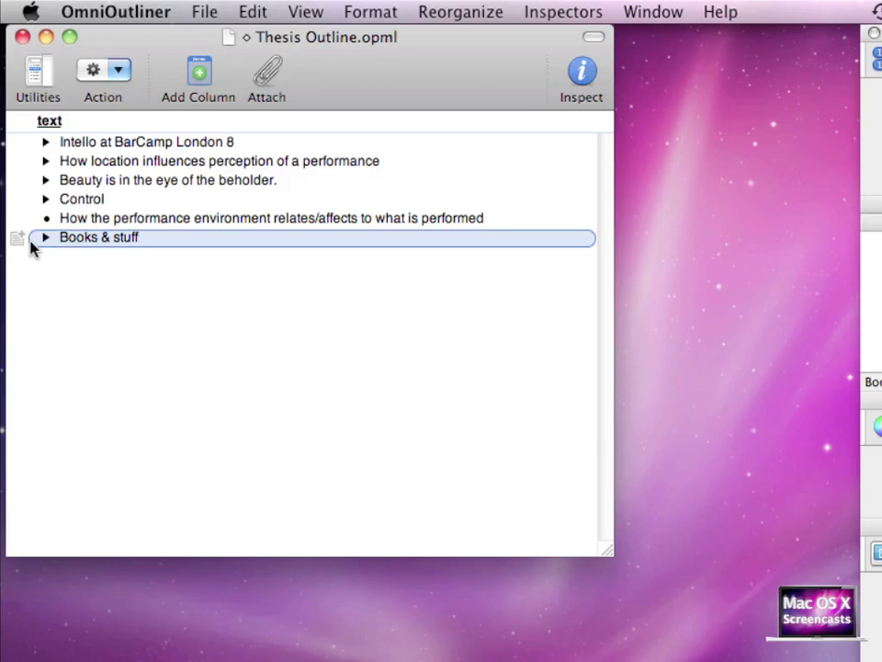
drag(32, 247, 41, 199)
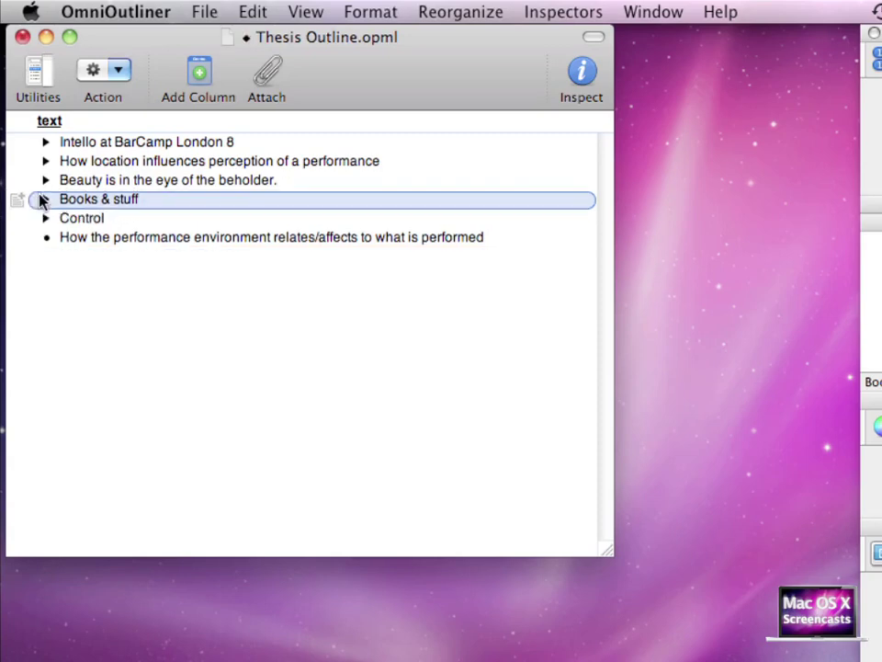
click(195, 11)
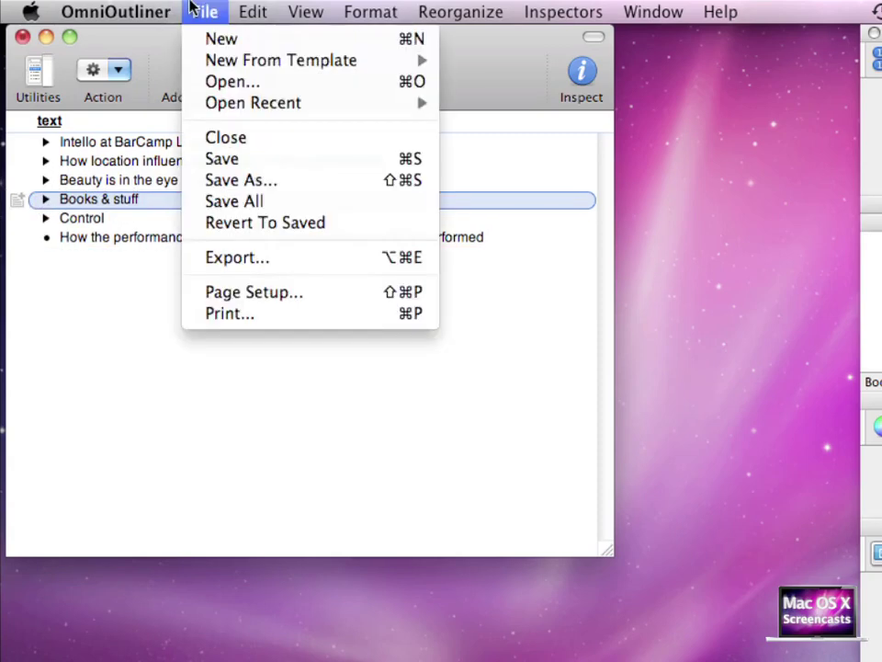
click(231, 159)
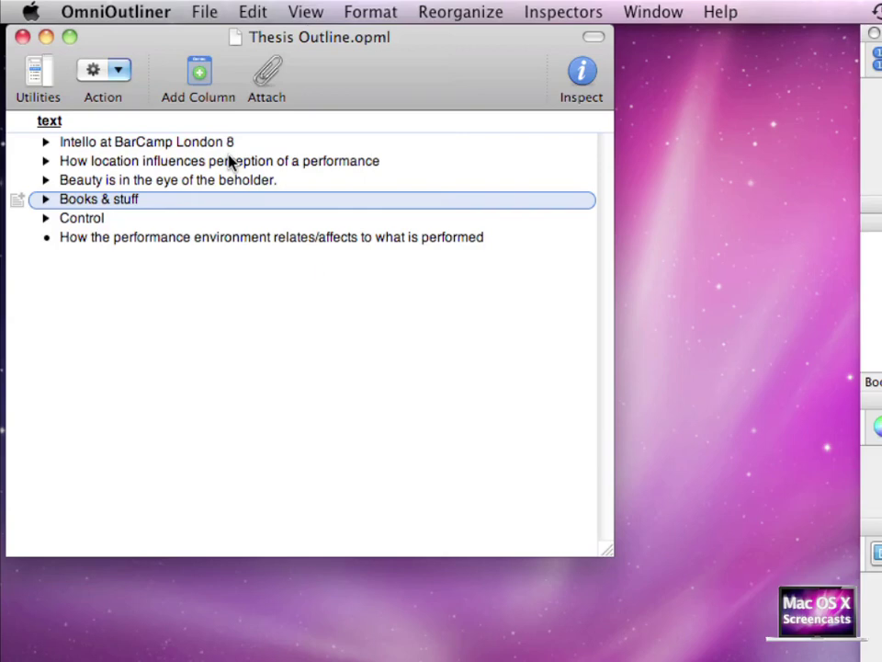
Shift Books & stuff down to the bottom of the outline and save with Cmd+S.
key(ctrl+super+Down)
key(ctrl+super+Down)
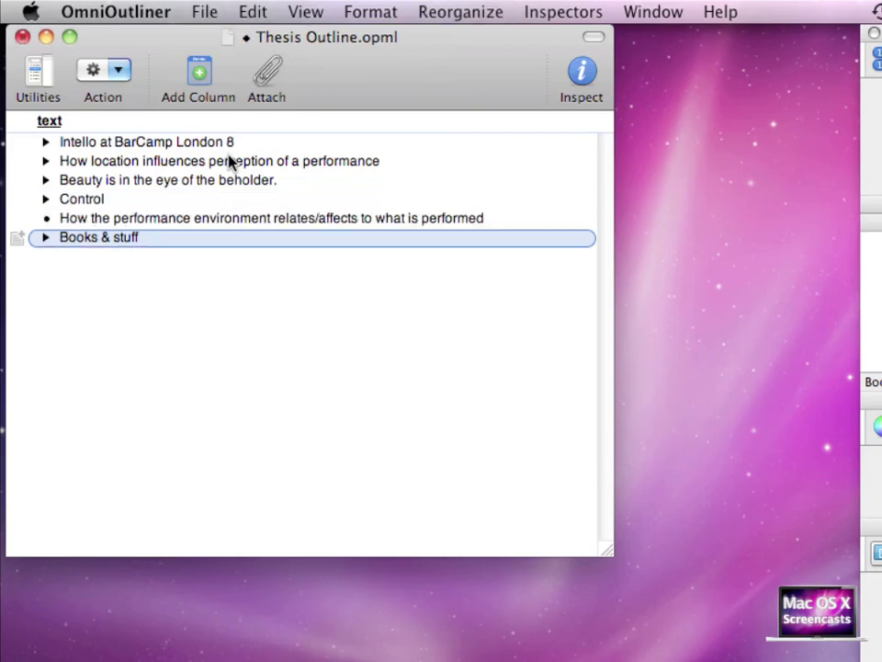
key(super+s)
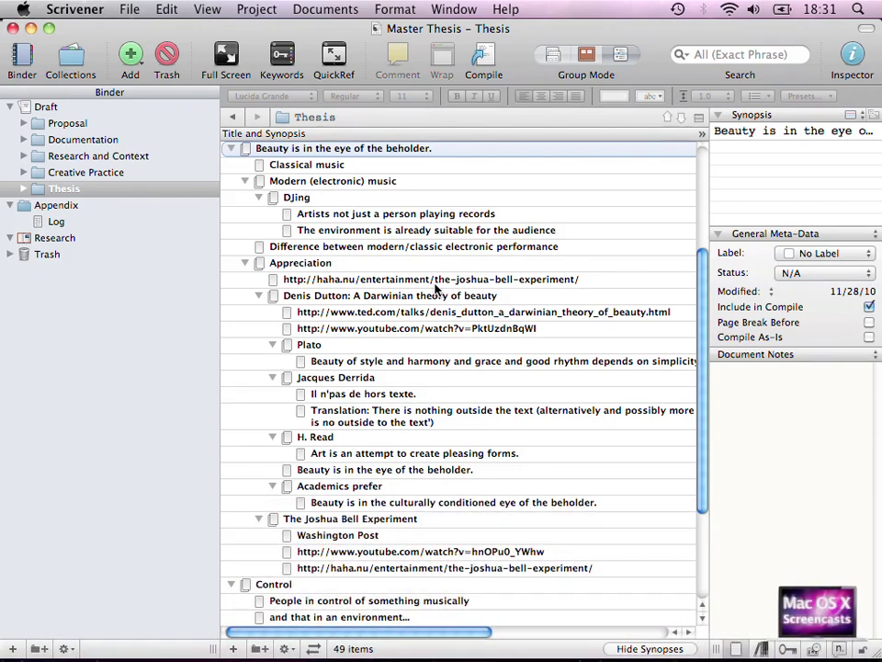
Drag the ted.com link's URL onto Research to create a document, then delete that document to the Trash.
click(437, 314)
click(437, 314)
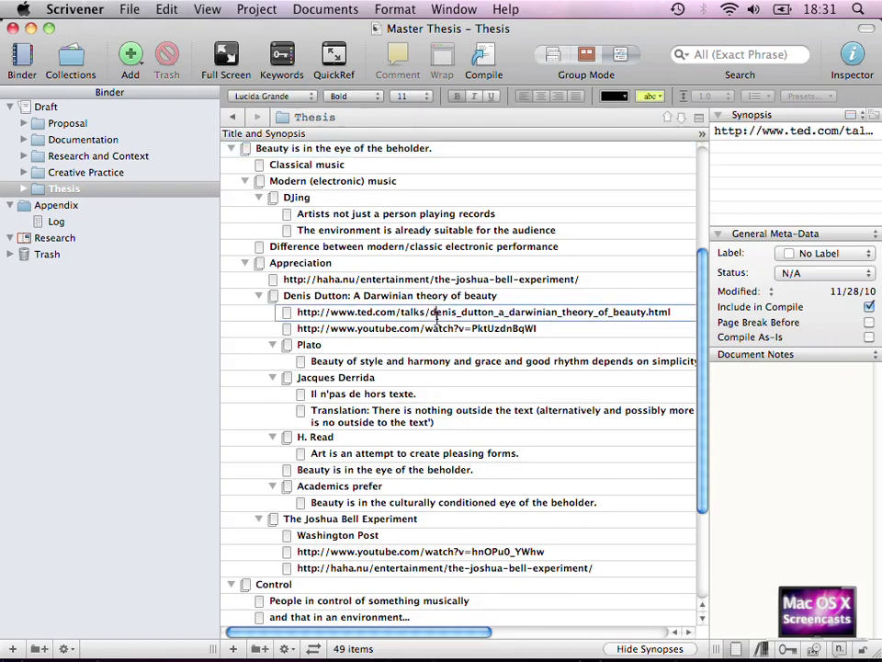
triple_click(437, 314)
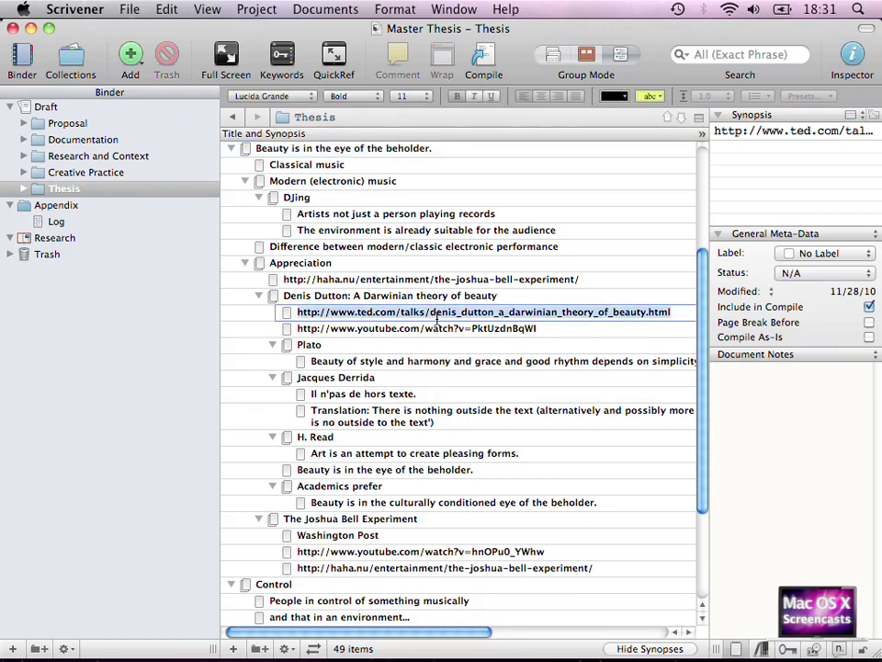
drag(301, 313, 130, 241)
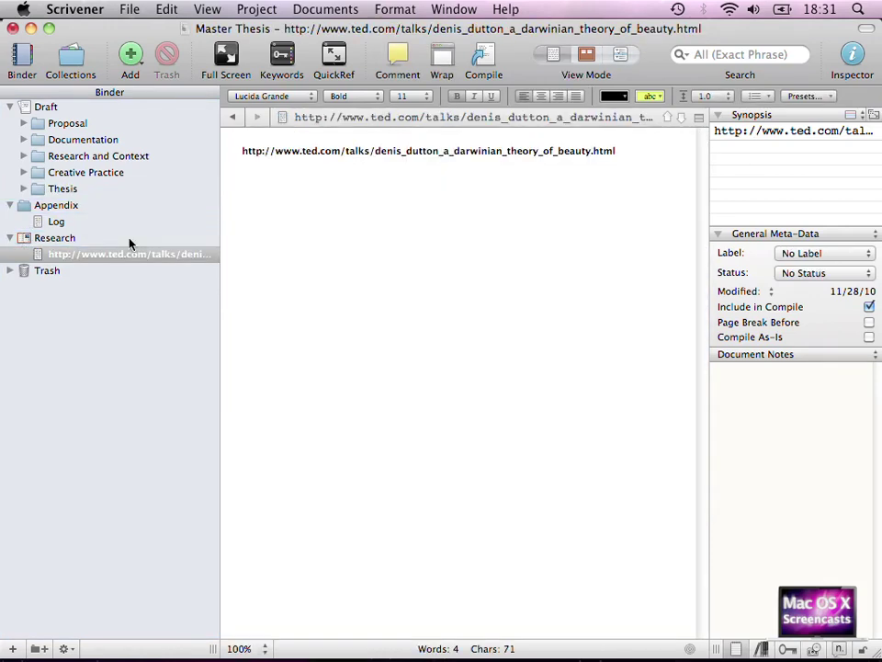
click(136, 258)
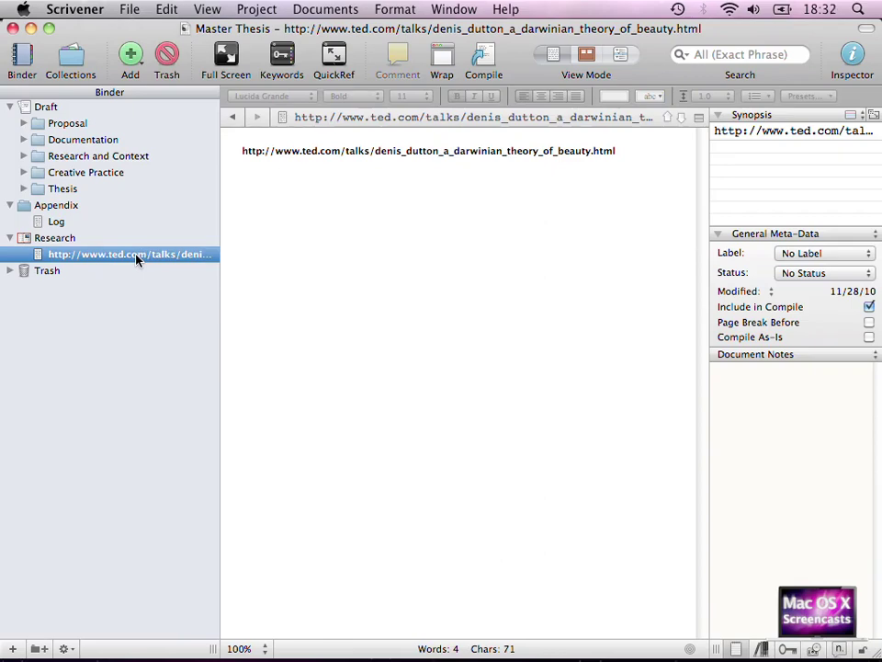
key(super+BackSpace)
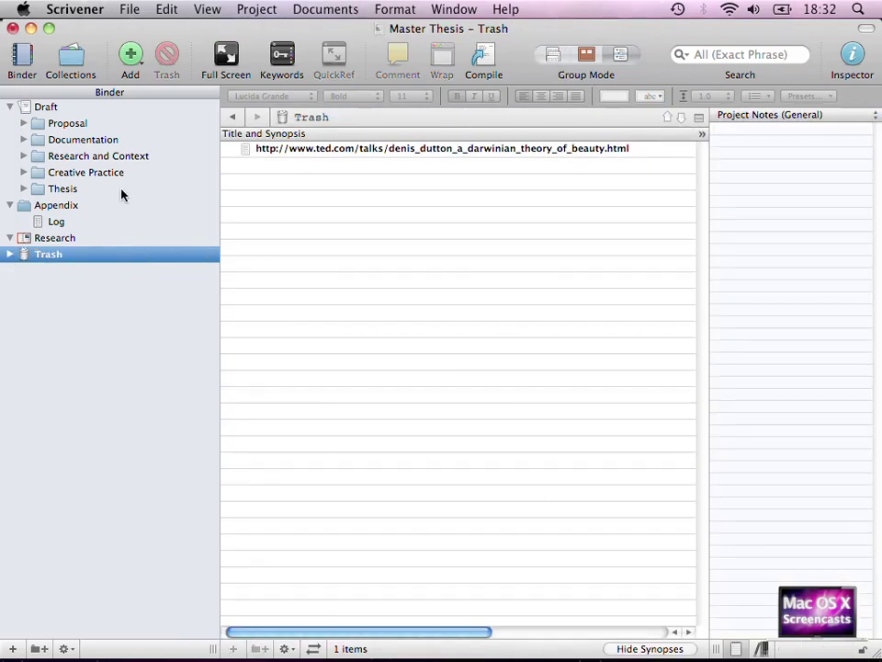
Back on the Thesis folder, select the whole ted.com URL in its outline row and copy it.
click(122, 190)
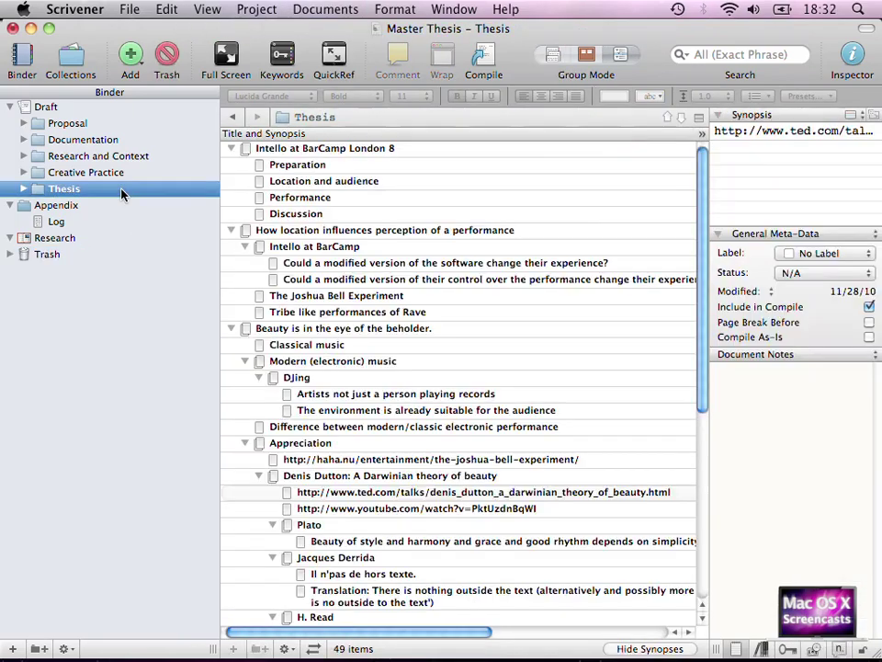
click(365, 495)
click(362, 493)
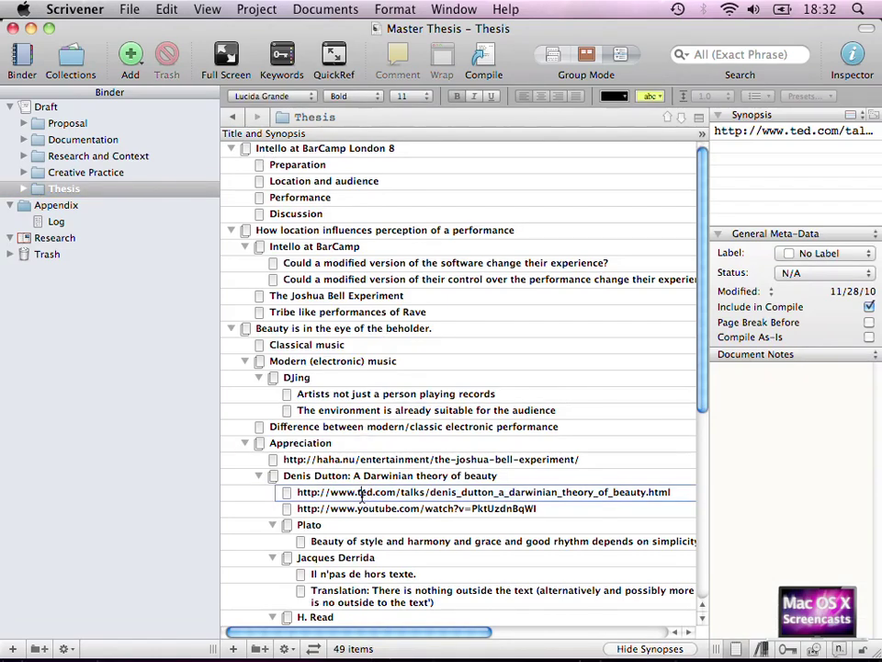
key(super+a)
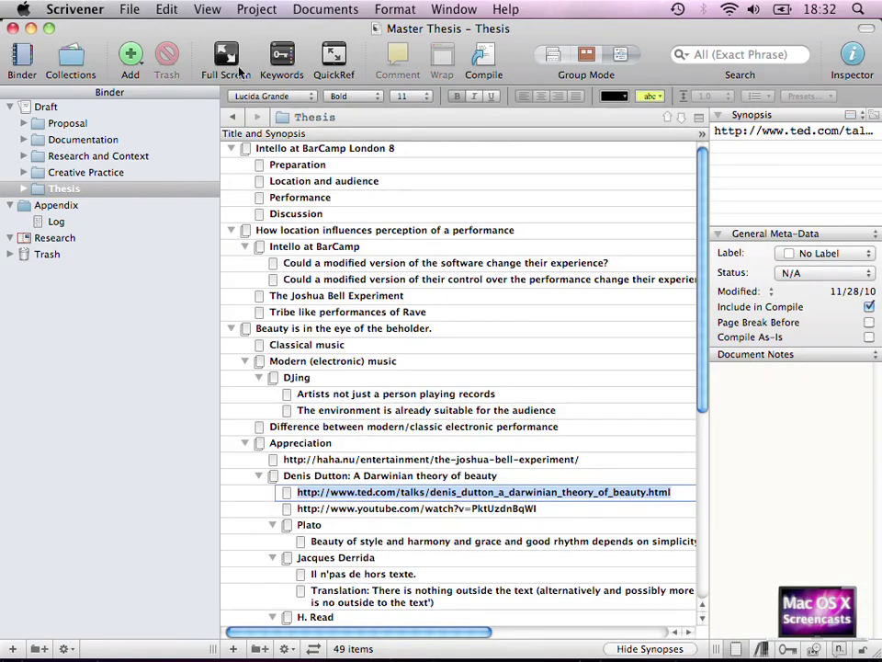
click(173, 12)
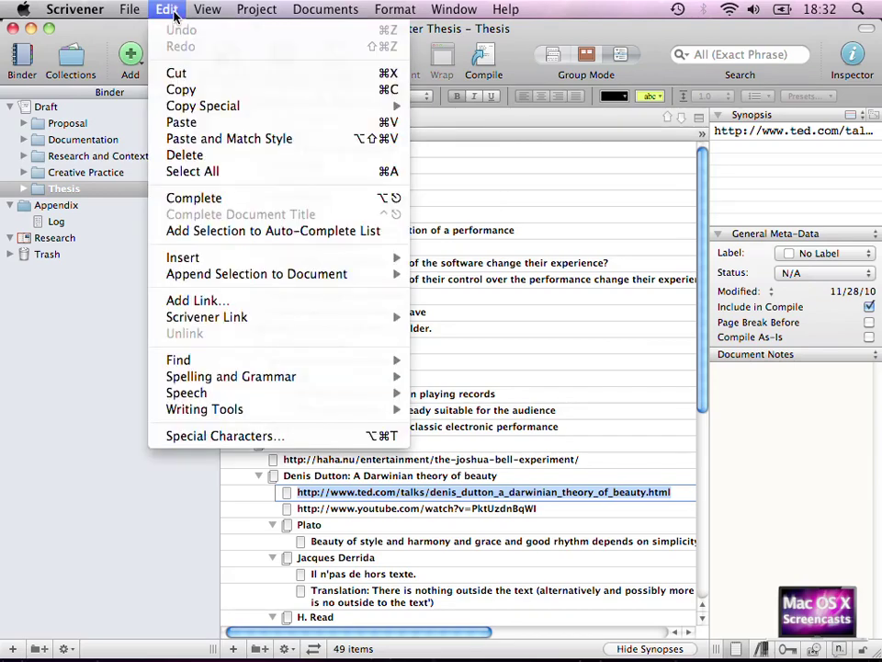
click(181, 90)
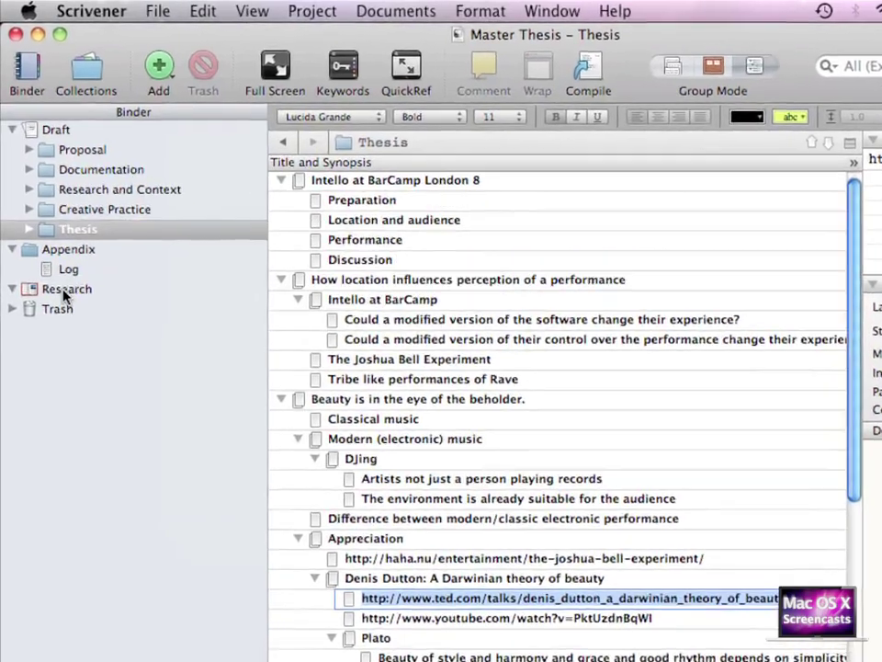
Import the copied TED.com address for 'Denis Dutton: A Darwinian theory of beauty' into Research as a web page.
click(65, 292)
click(152, 11)
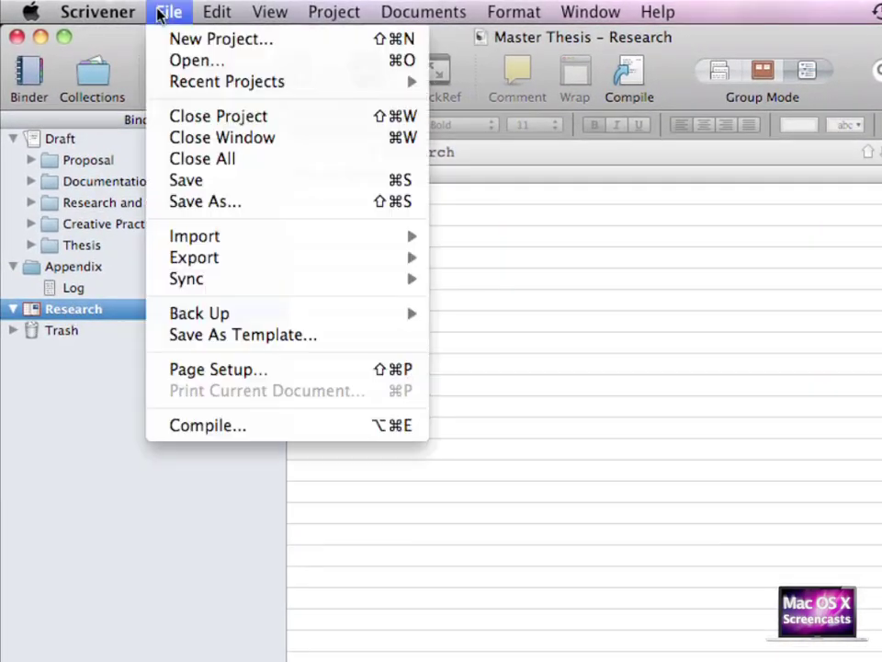
mouse_move(210, 244)
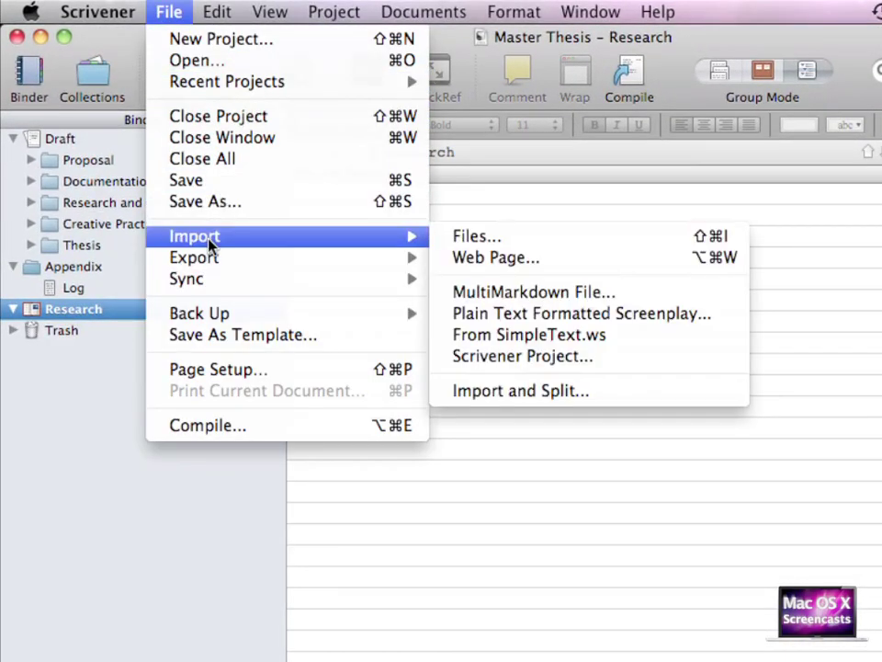
key(Right)
key(Down)
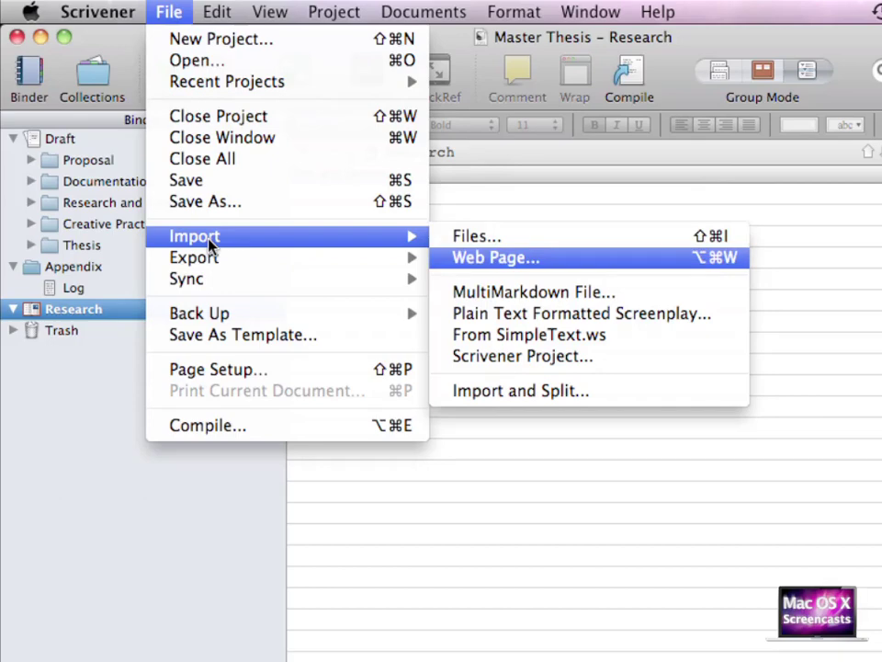
key(Return)
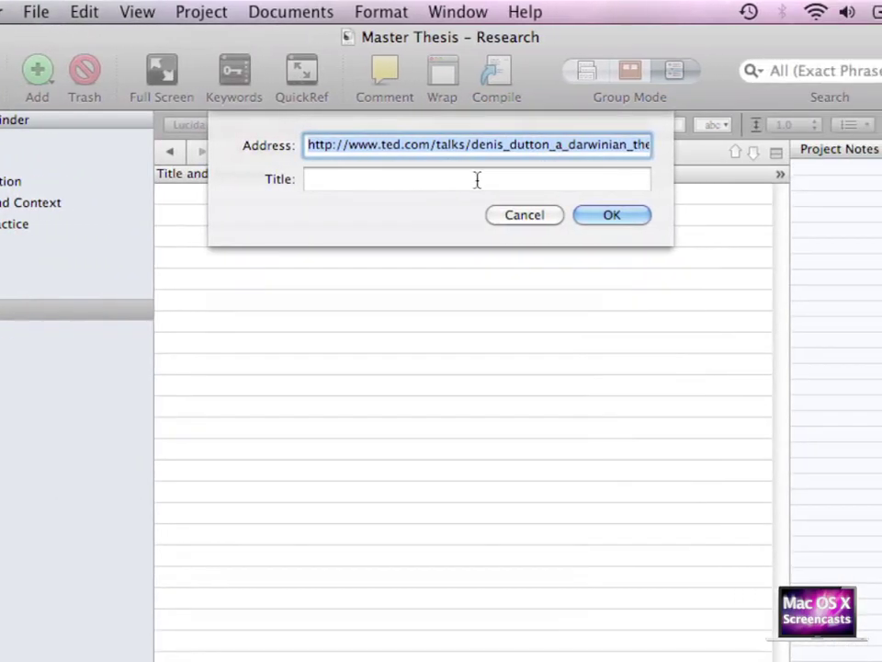
click(607, 217)
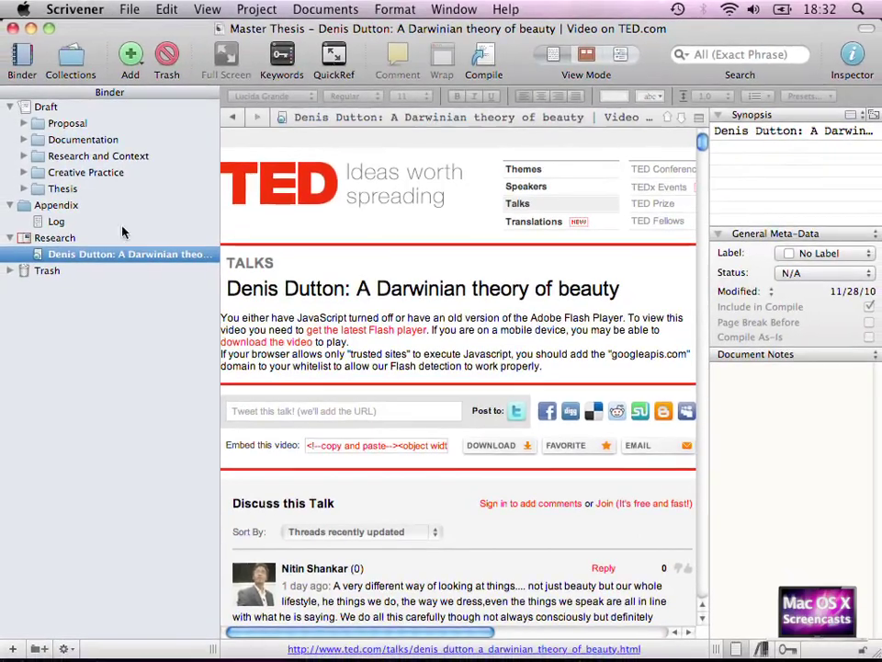
Copy the YouTube link's URL from Thesis and import it into Research under 'The Joshua Bell Experiment'.
click(63, 189)
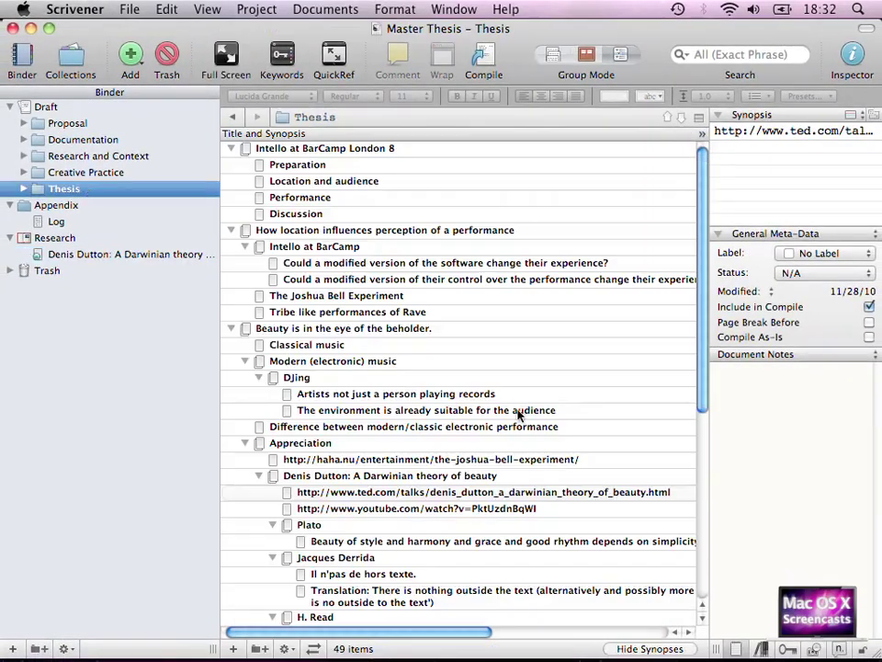
click(336, 494)
click(335, 494)
key(super+c)
click(84, 236)
key(super+shift+w)
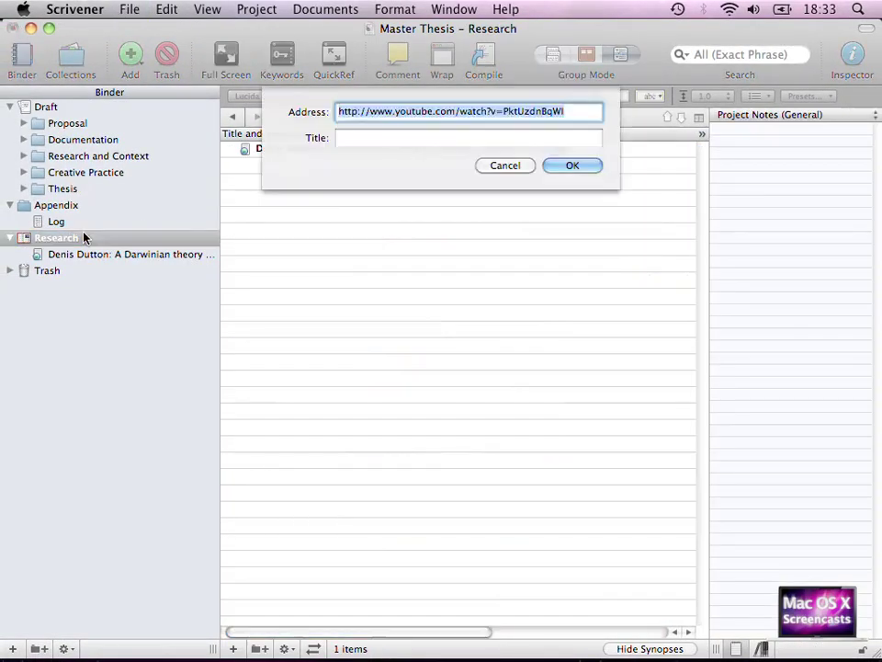
text(The Joshua Bell Experiment)
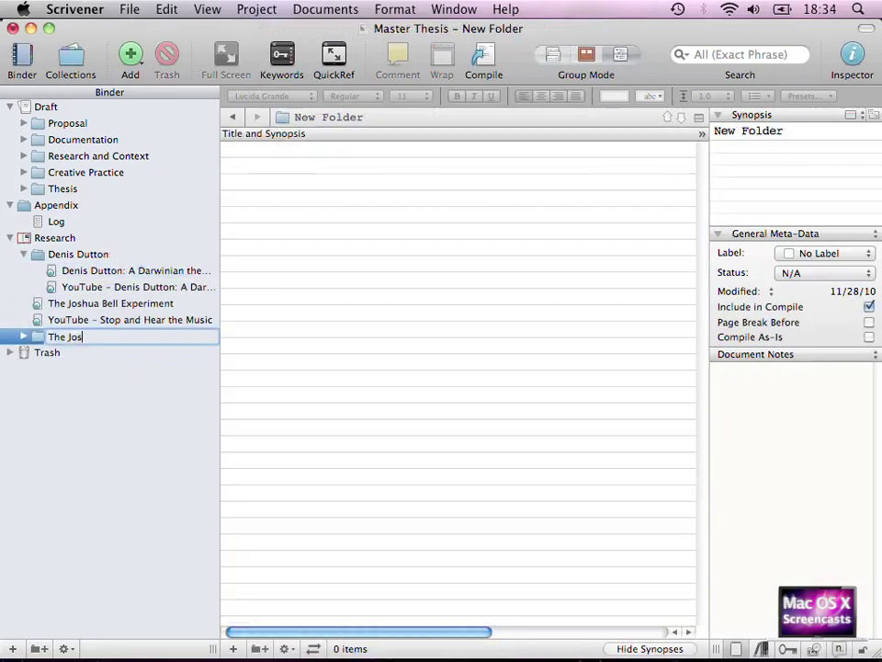
key(Return)
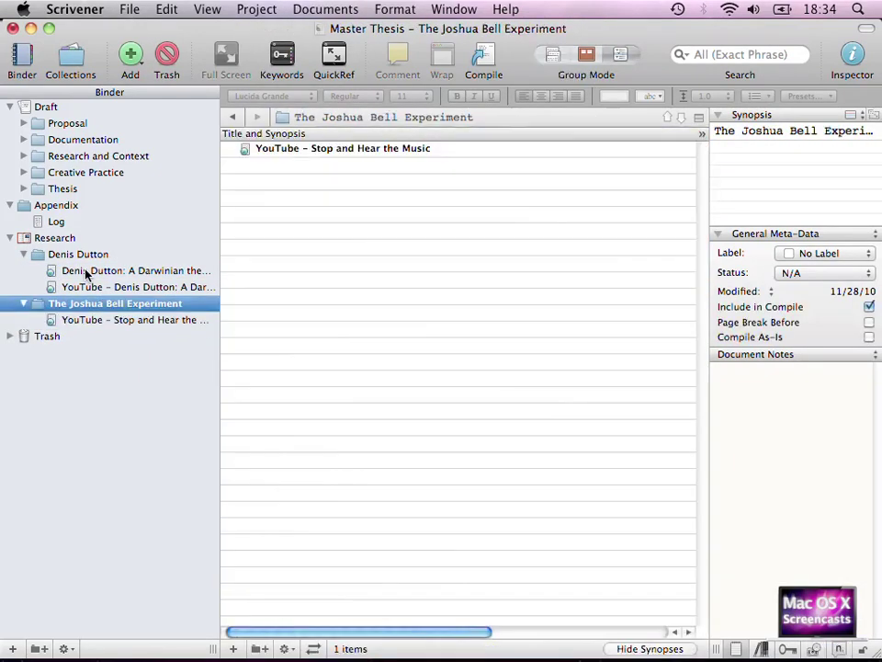
Drag the Books & stuff section from the Thesis outline into Research, then reopen Thesis.
click(64, 188)
scroll(367, 414, down, 5)
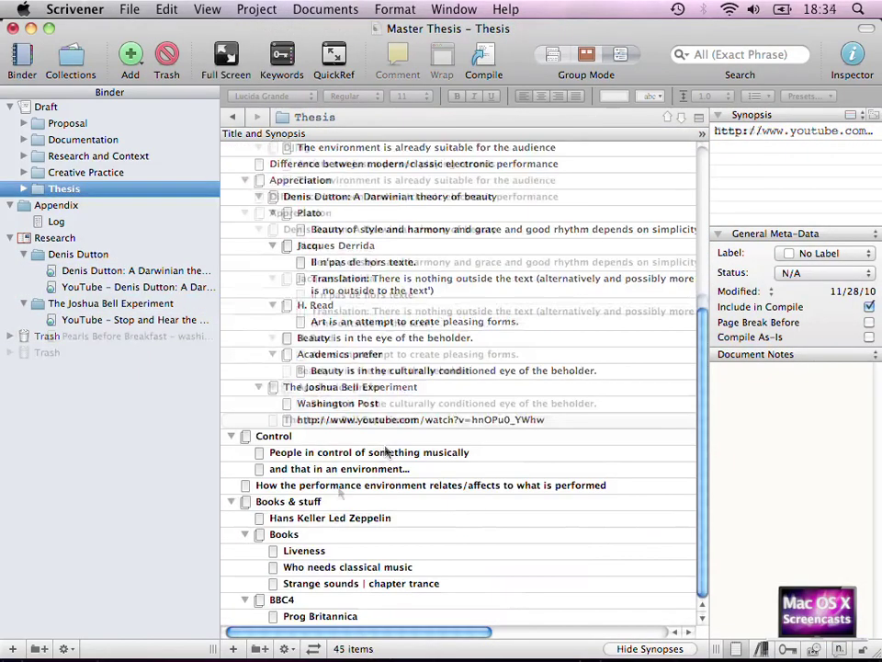
click(267, 501)
drag(266, 502, 39, 356)
click(39, 356)
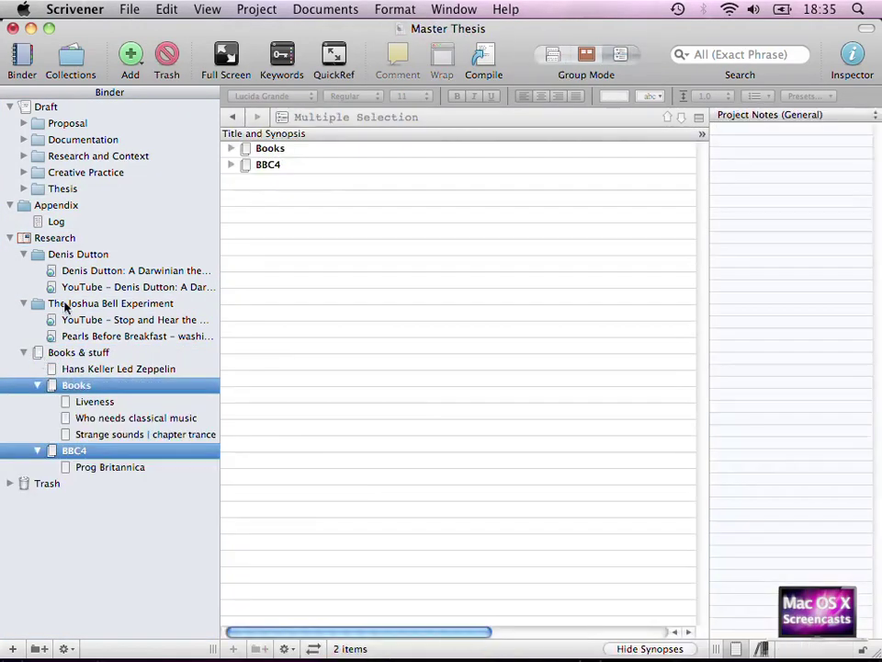
click(64, 187)
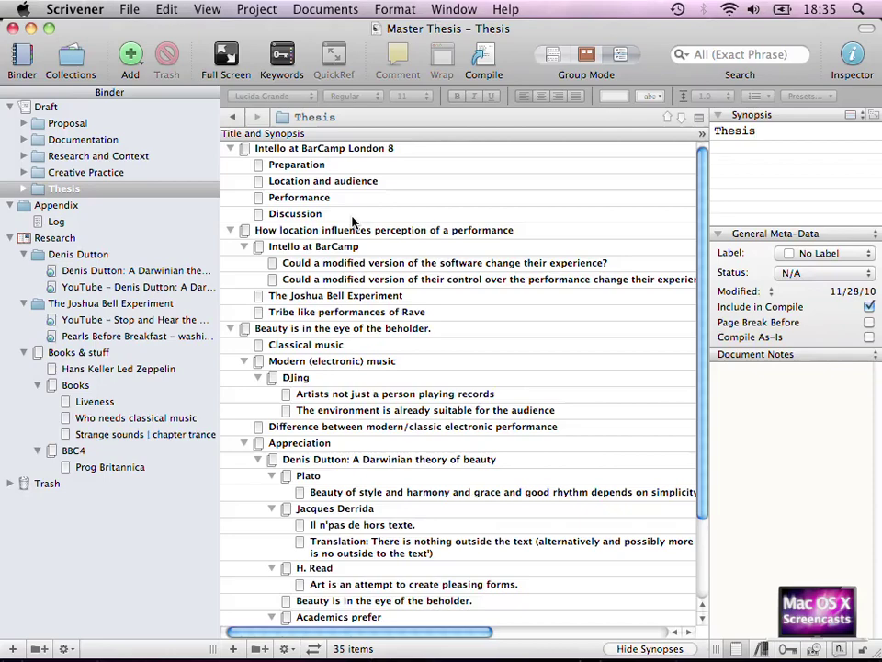
scroll(352, 220, down, 5)
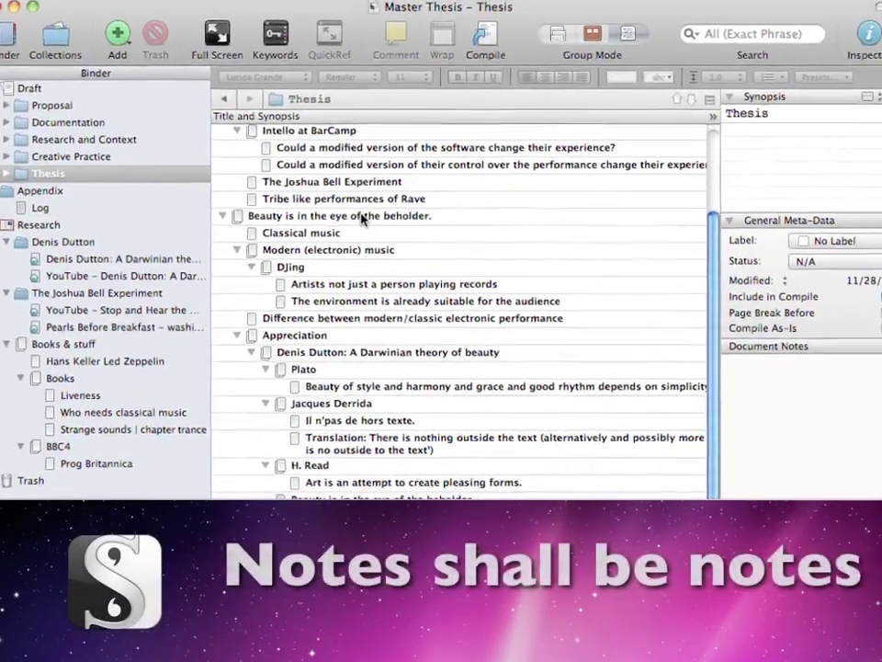
scroll(363, 218, up, 1)
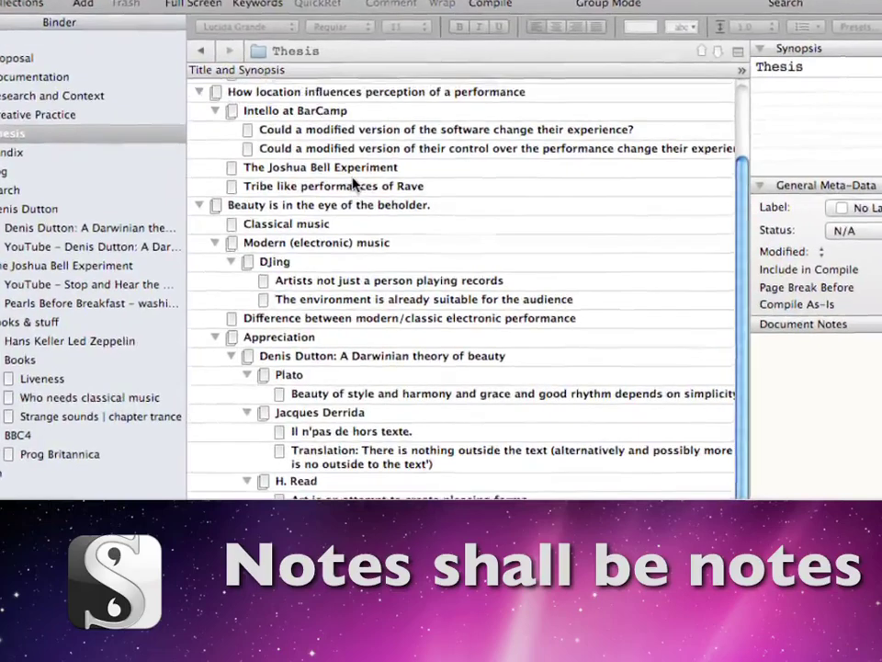
click(287, 129)
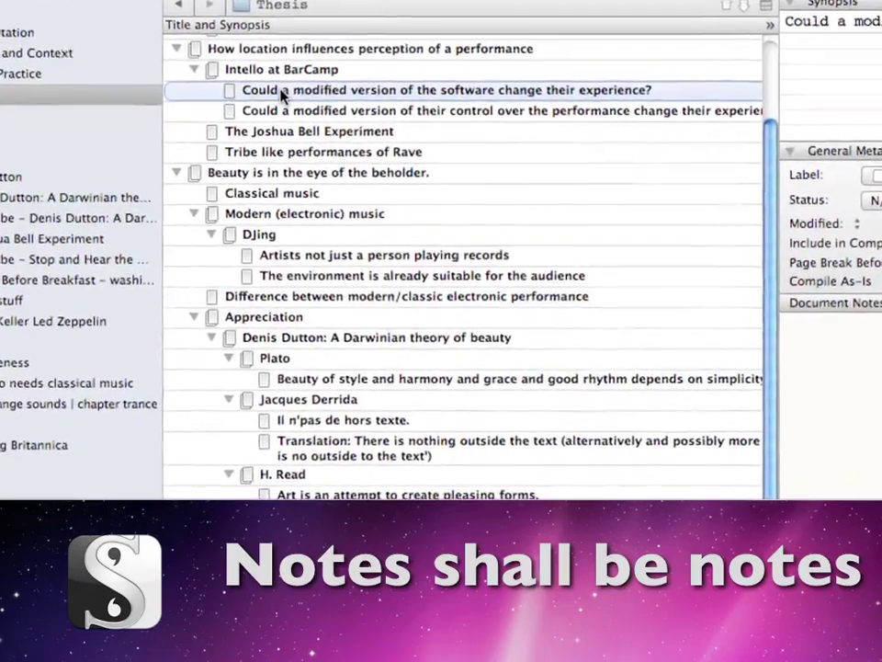
scroll(281, 92, right, 3)
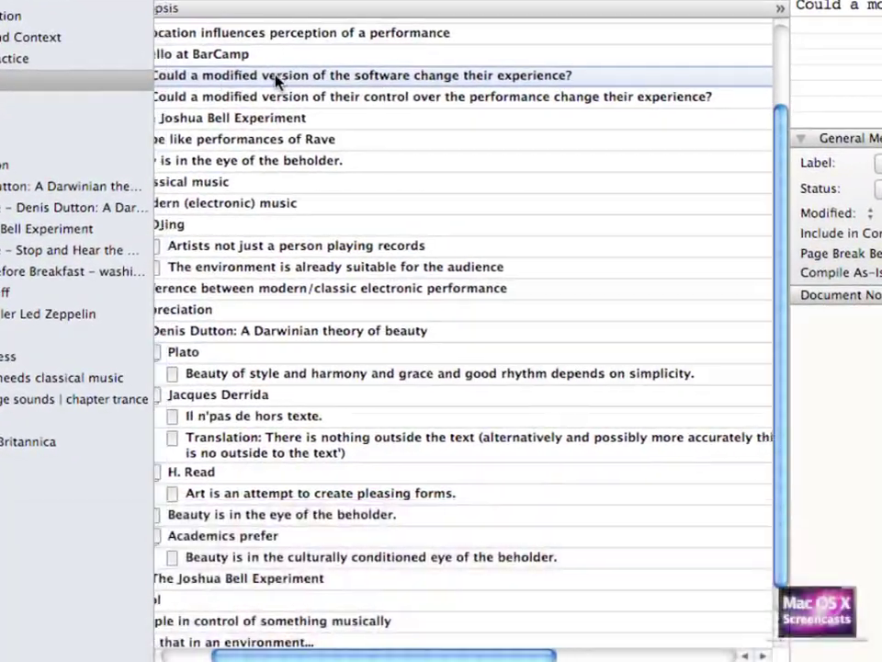
scroll(276, 81, left, 1)
click(276, 96)
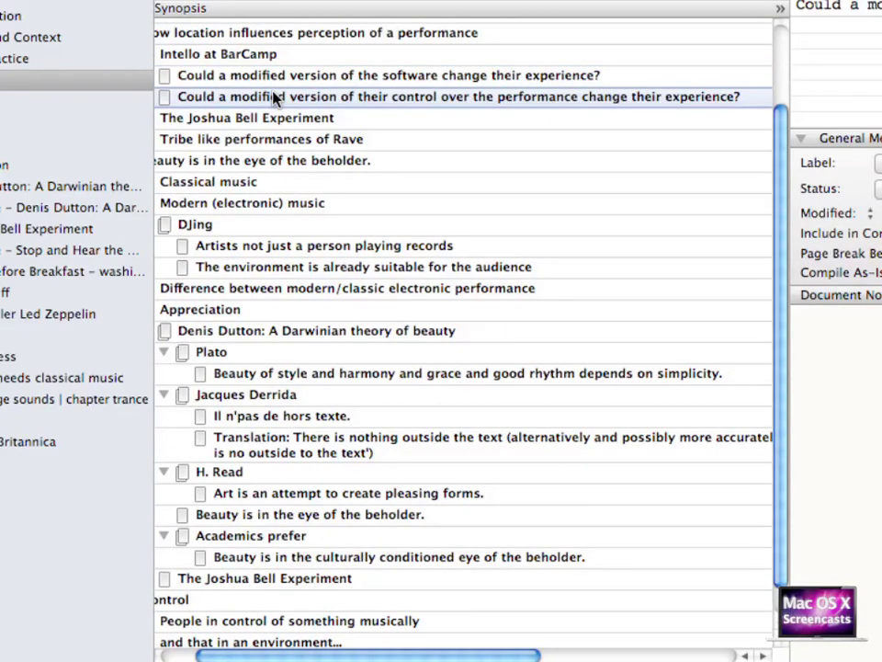
scroll(275, 99, left, 2)
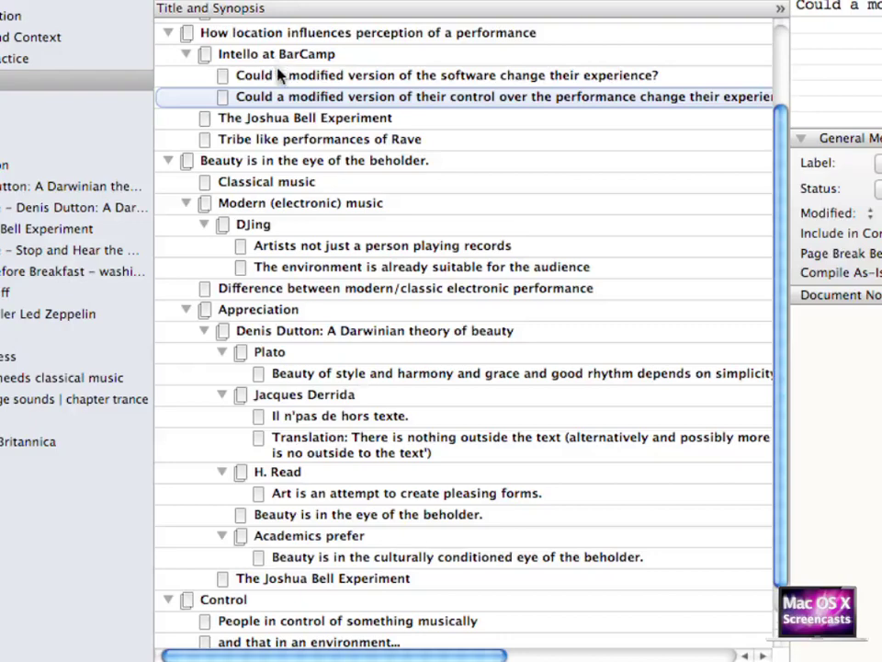
click(278, 73)
Copy the software question's title and paste it unformatted into Intello at BarCamp's document notes.
triple_click(278, 76)
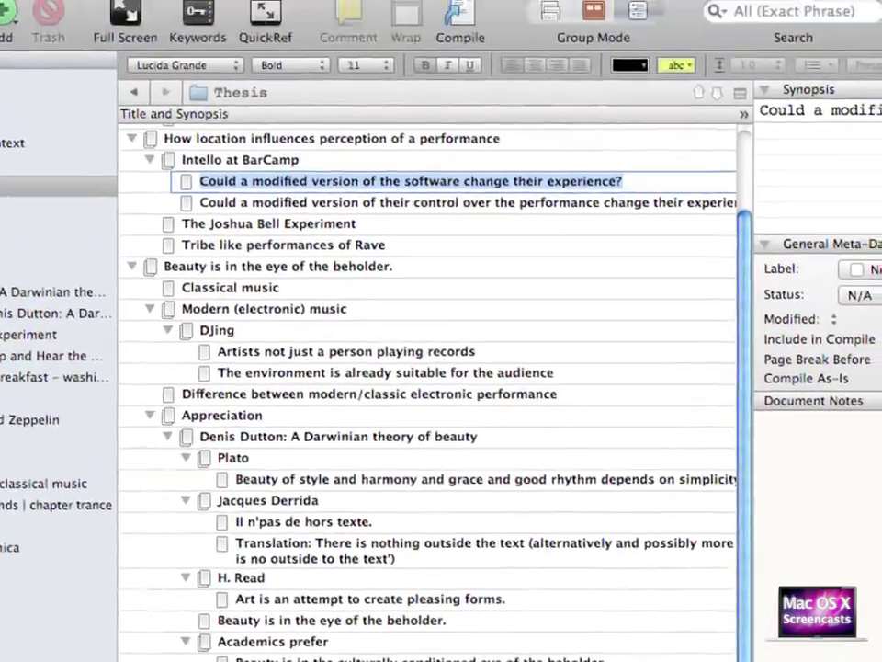
click(83, 0)
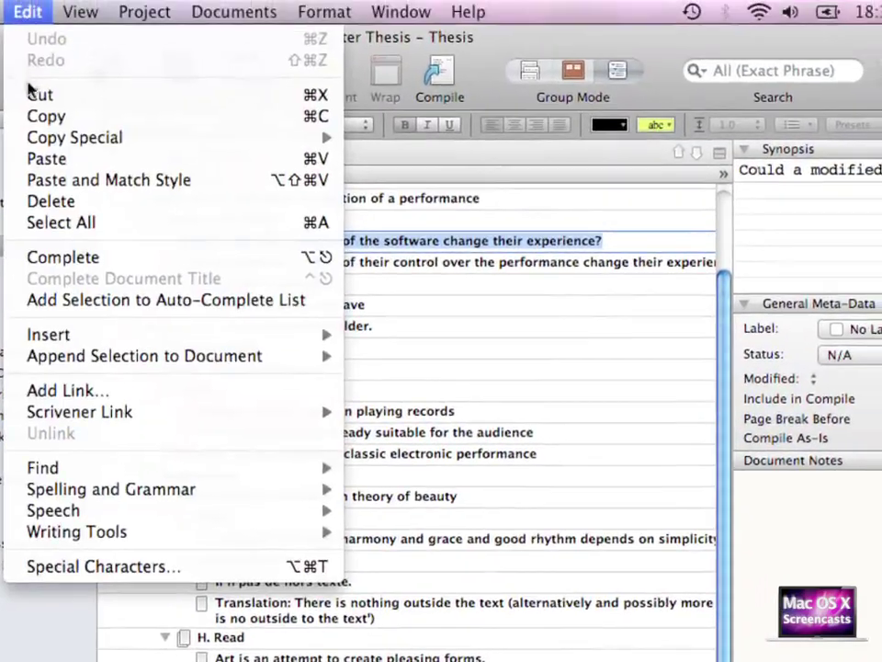
click(36, 96)
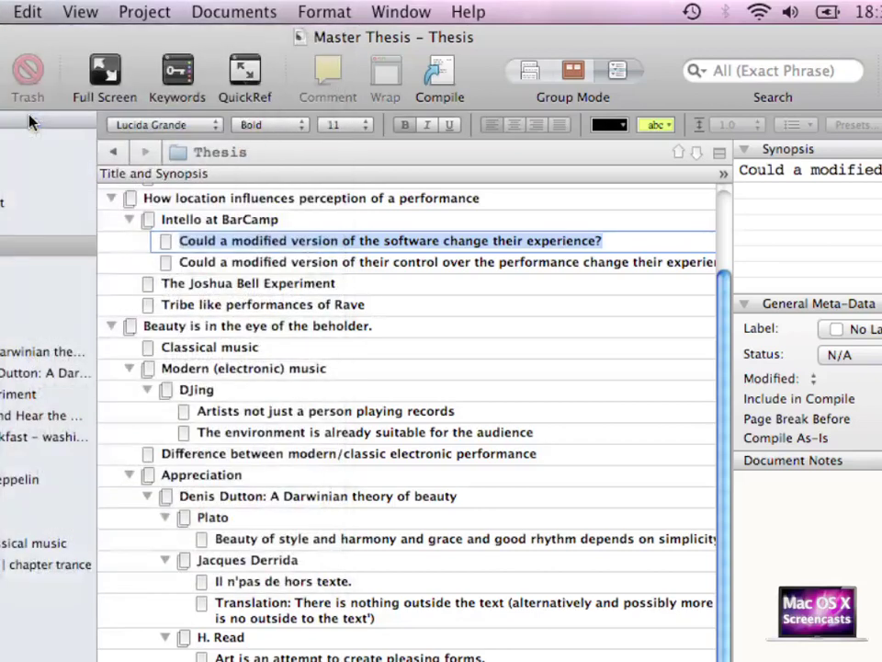
click(180, 225)
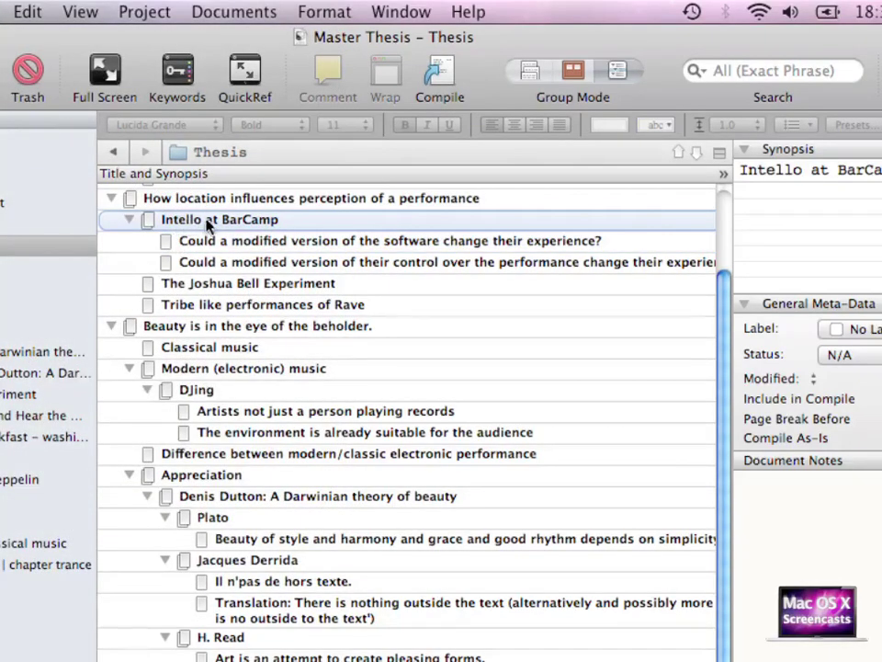
click(741, 480)
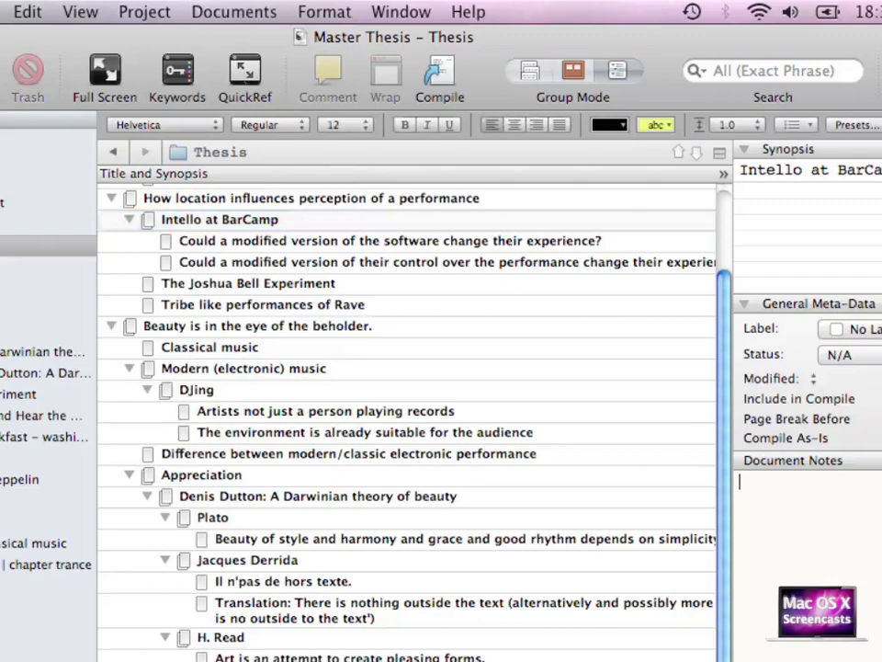
click(25, 13)
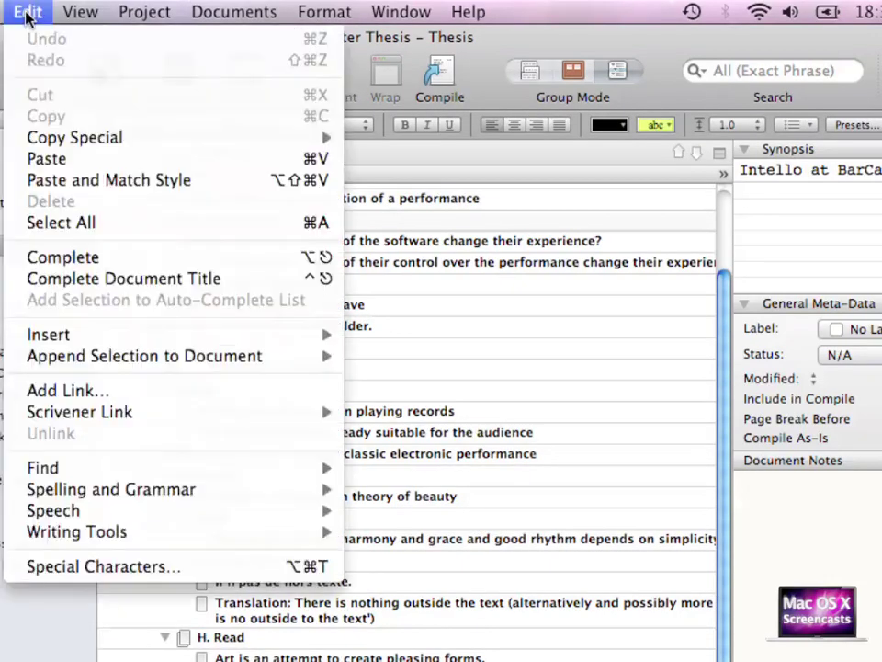
click(62, 181)
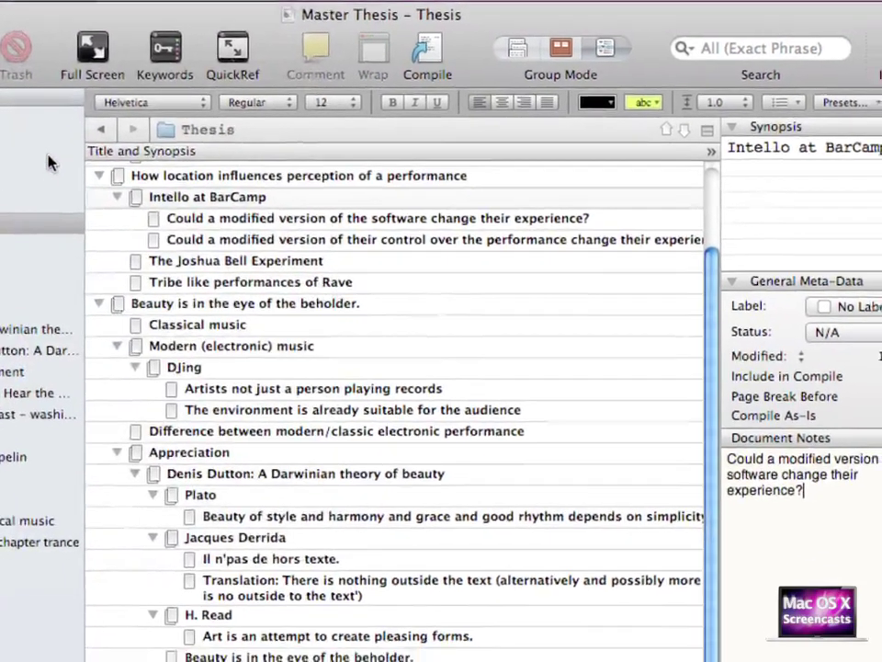
key(Return)
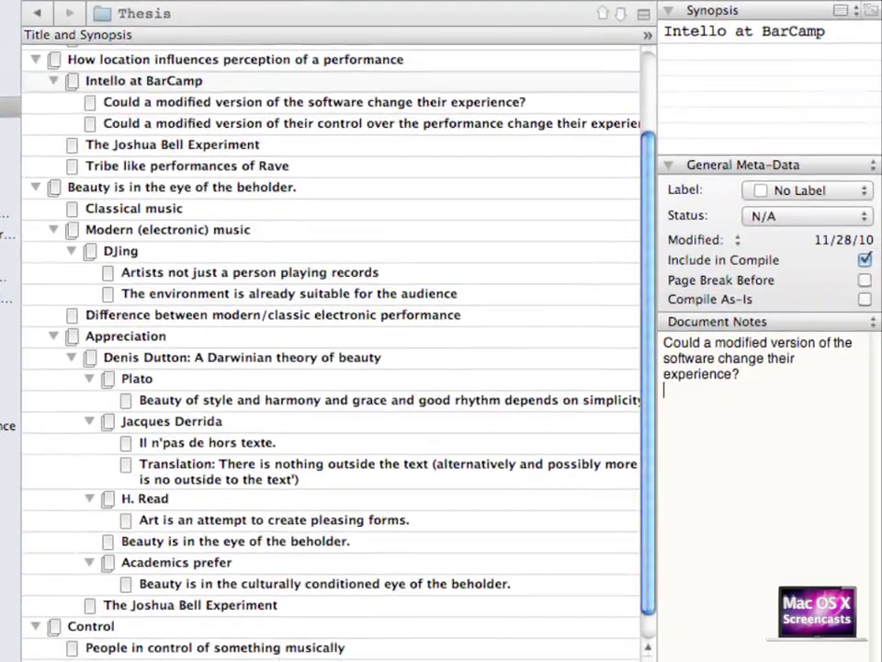
Copy the modified-control question's title and paste it on the next line of those notes.
click(140, 121)
click(140, 123)
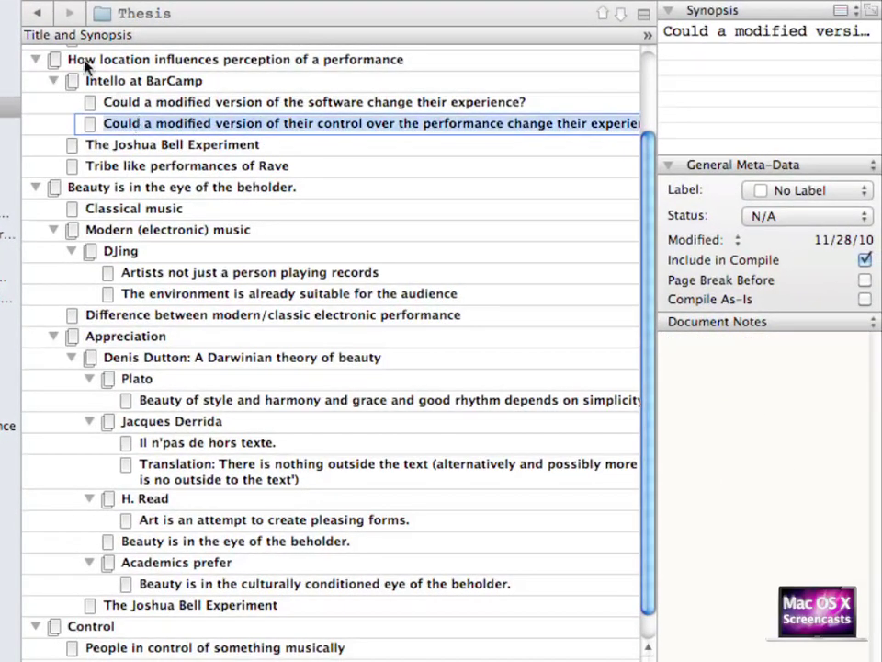
click(108, 81)
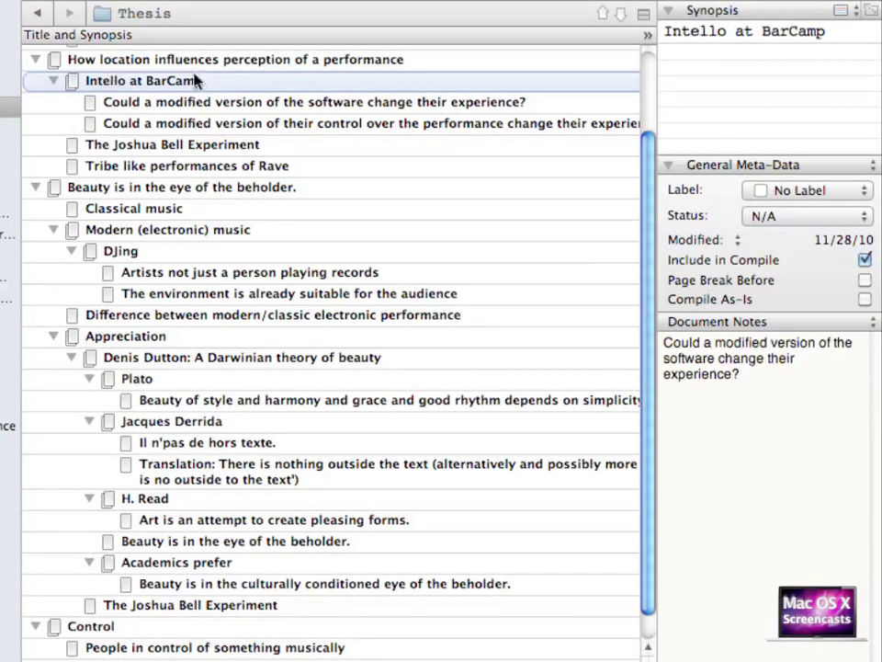
click(682, 408)
key(super+v)
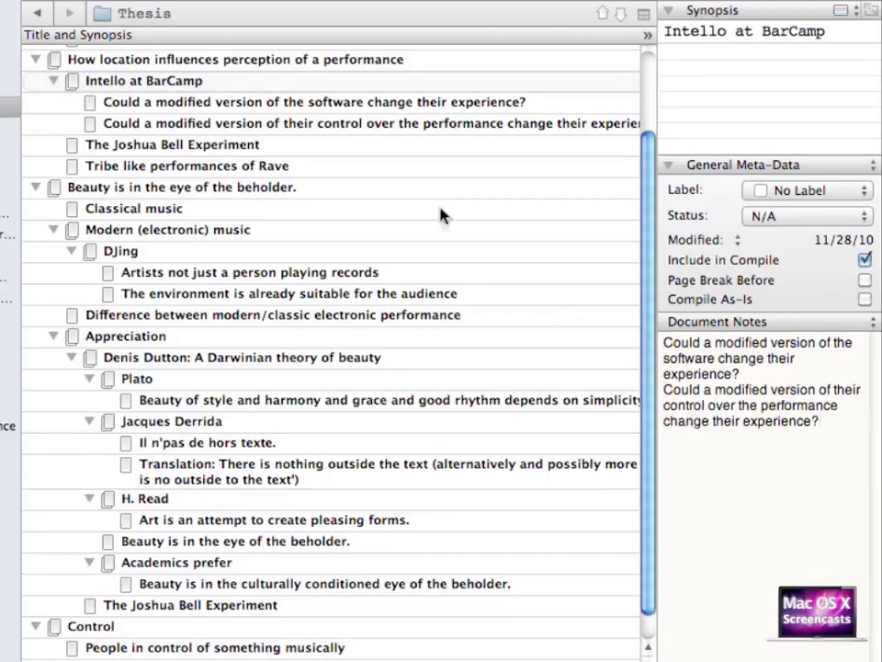
click(345, 125)
Select both the control and software question rows together and delete them from the outline.
key(shift+Up)
key(super+BackSpace)
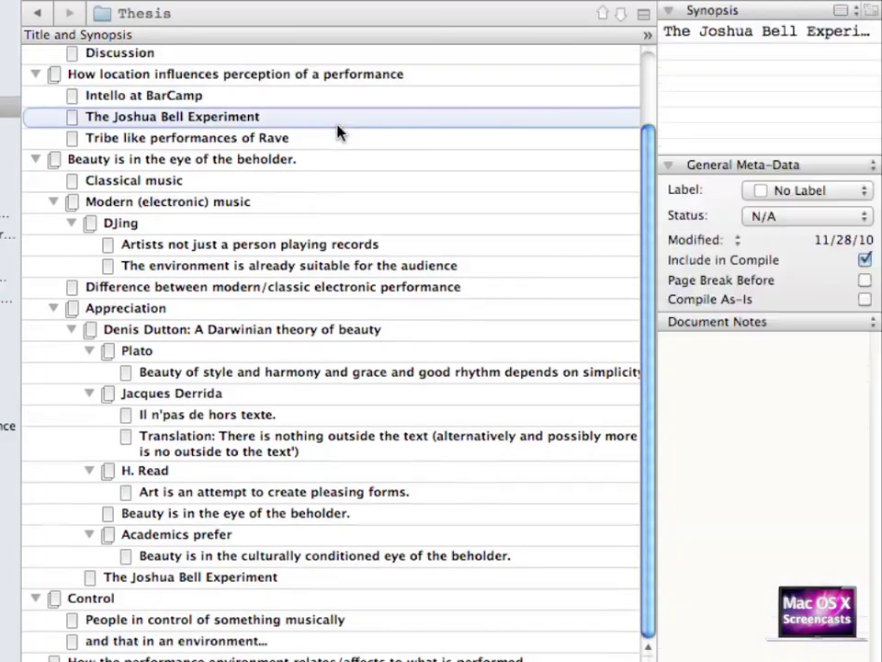